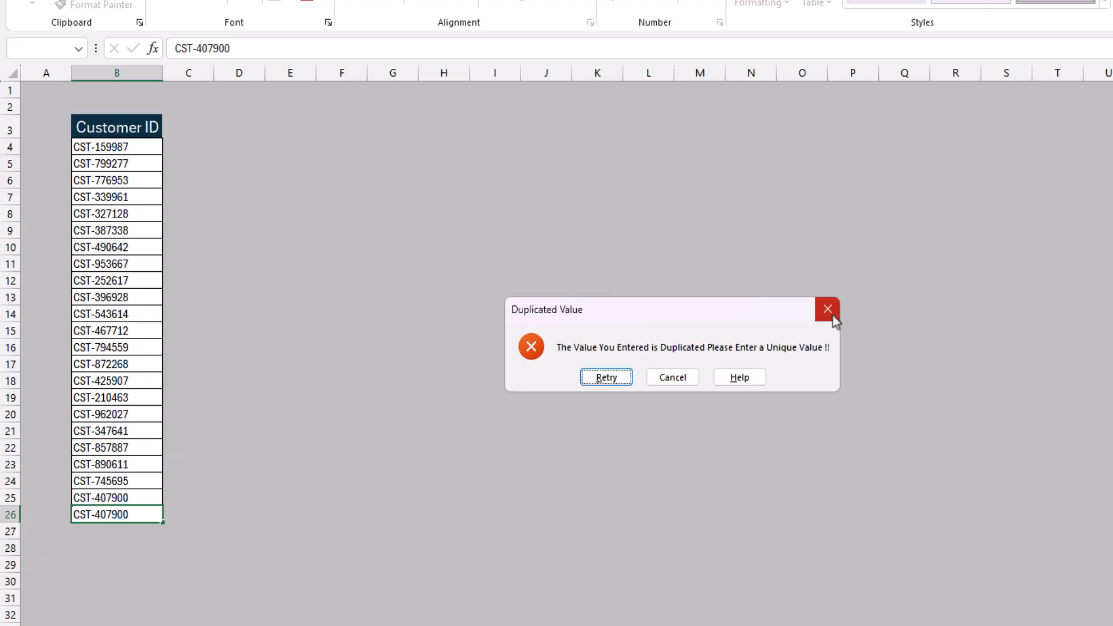
click(834, 319)
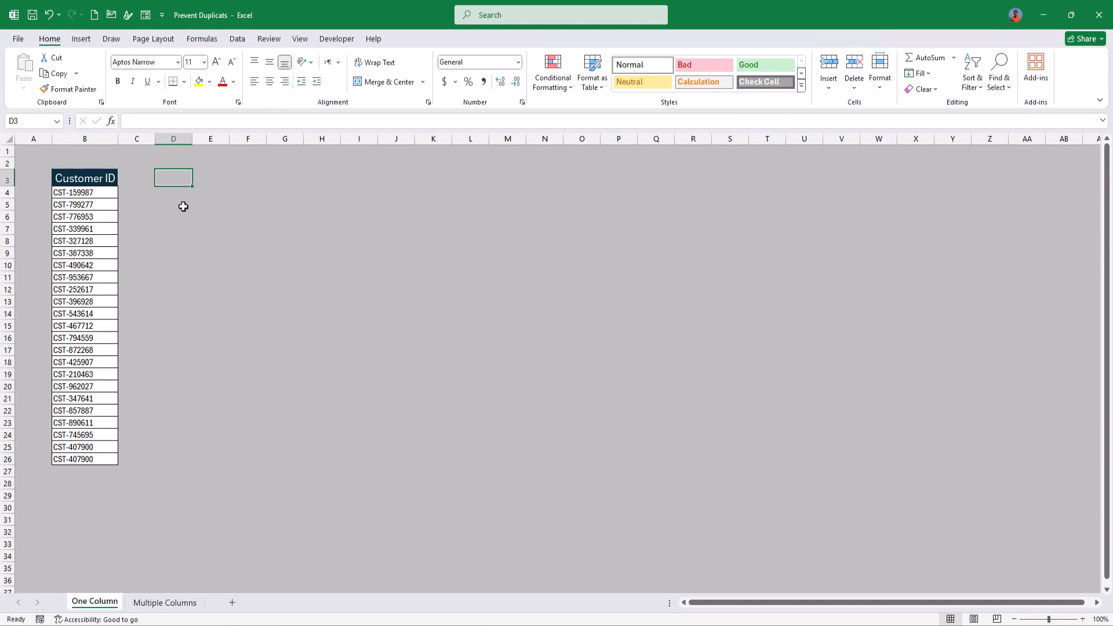
drag(112, 194, 97, 302)
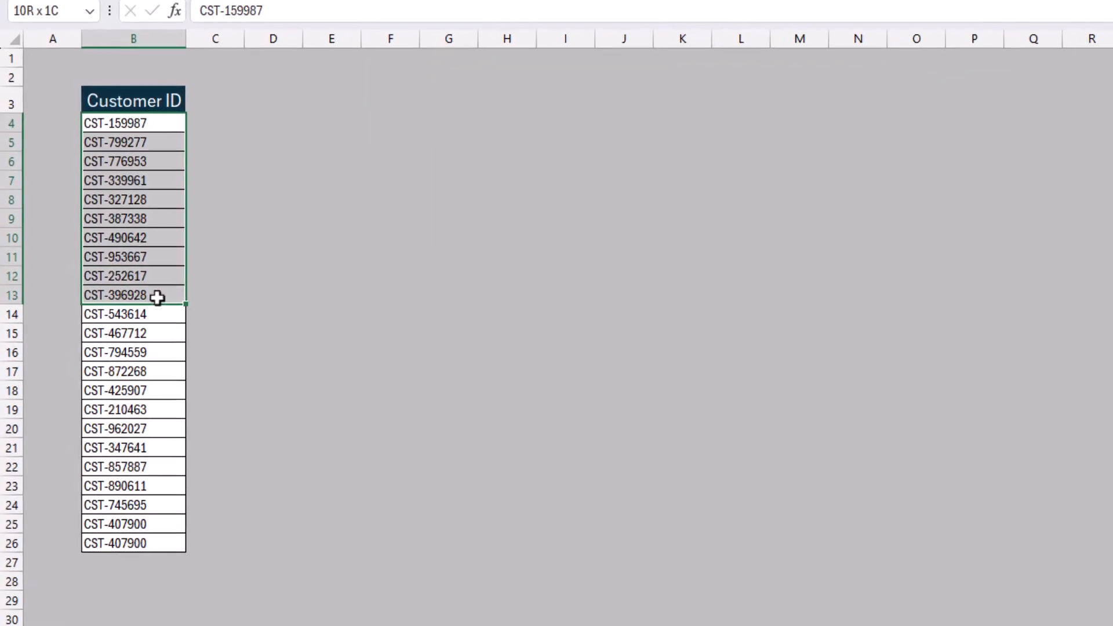
click(151, 236)
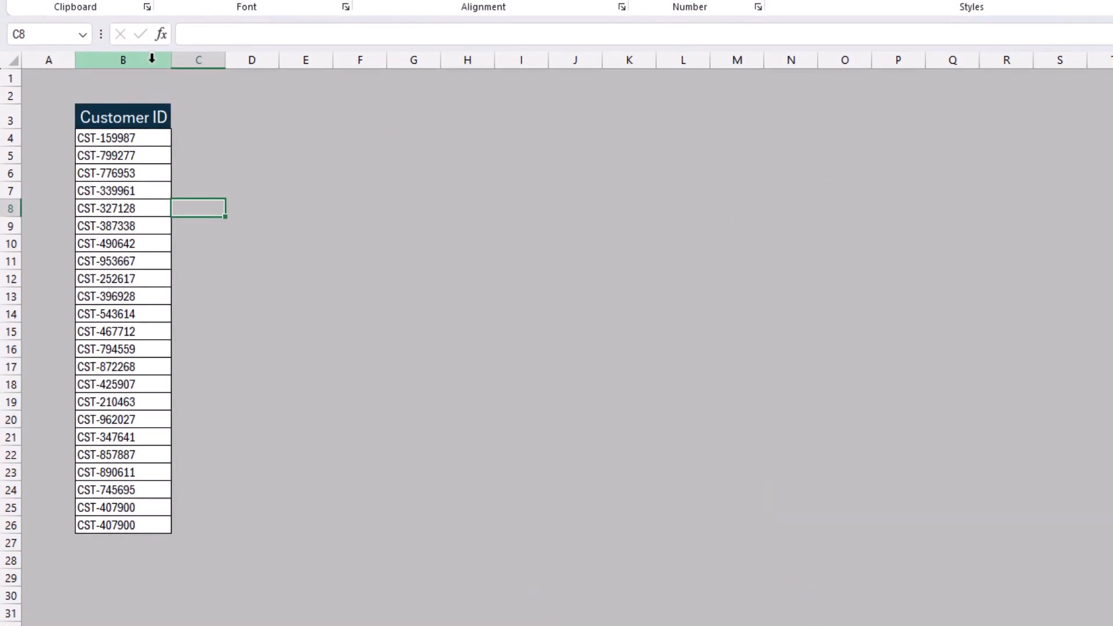
- Count each customer ID's occurrences with =COUNTIF(B:B,B4) in D4 and fill the formula down to D26
click(208, 154)
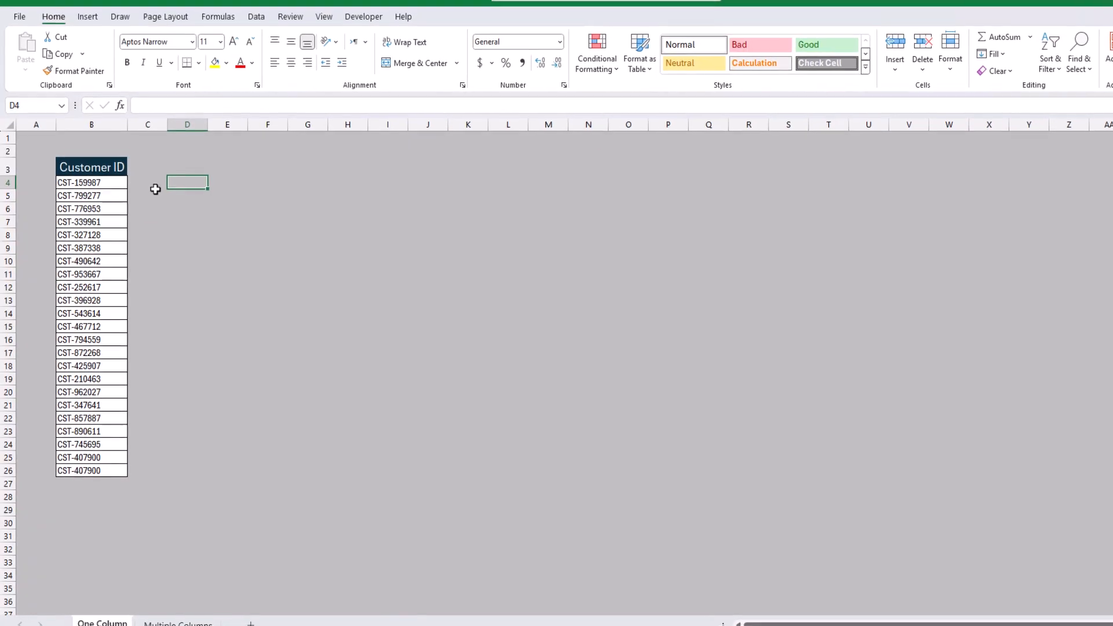
text(=coun)
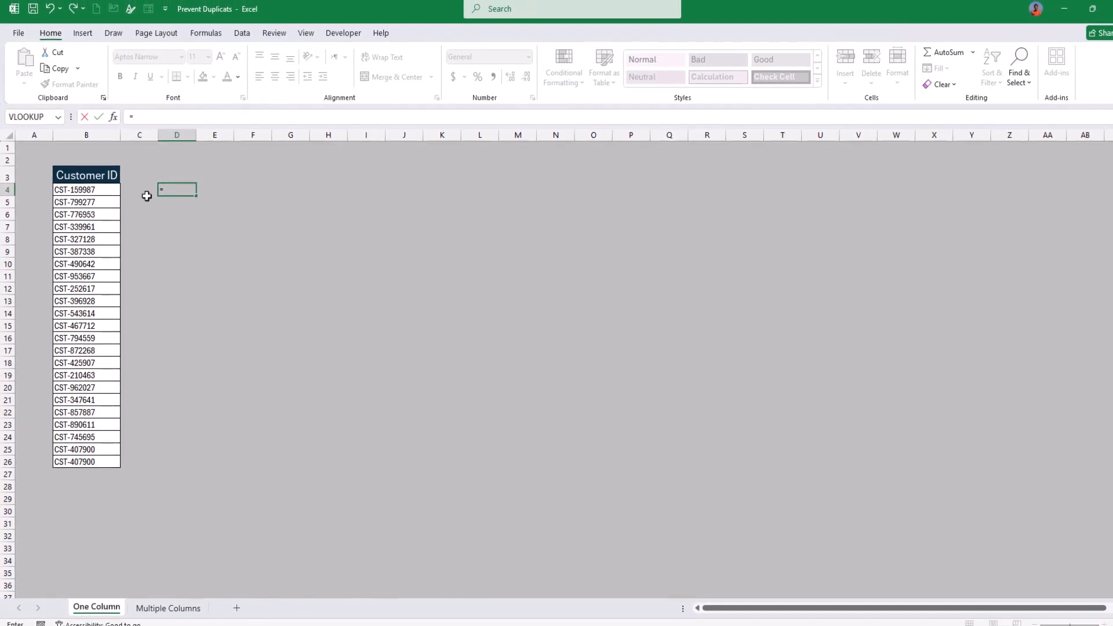
key(Down)
key(Down)
key(Down)
key(Tab)
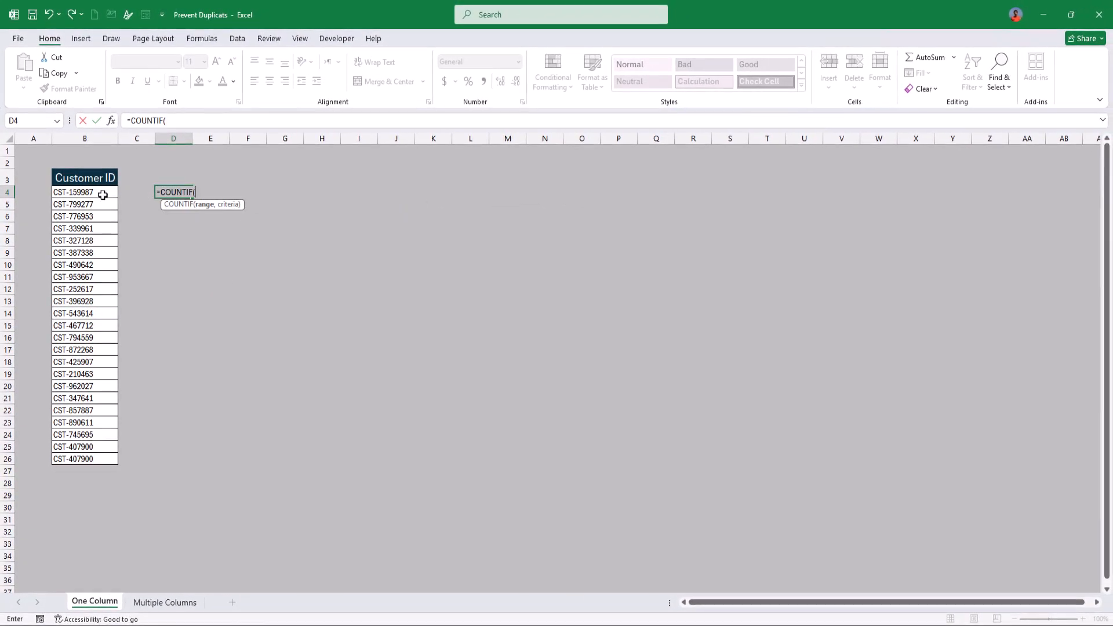
click(99, 135)
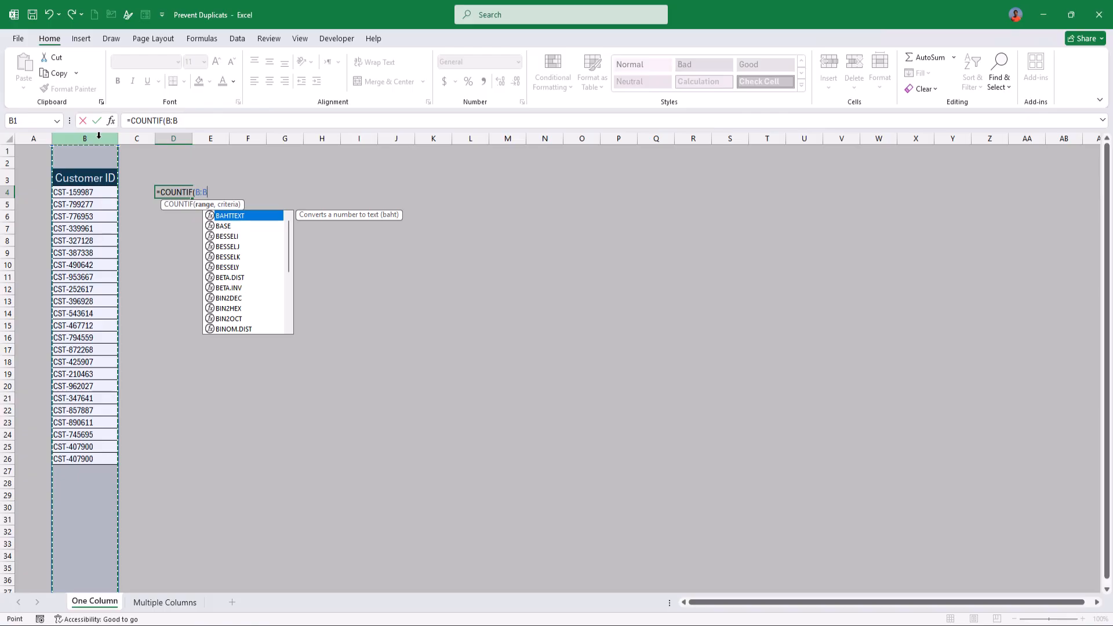
text(,)
click(89, 193)
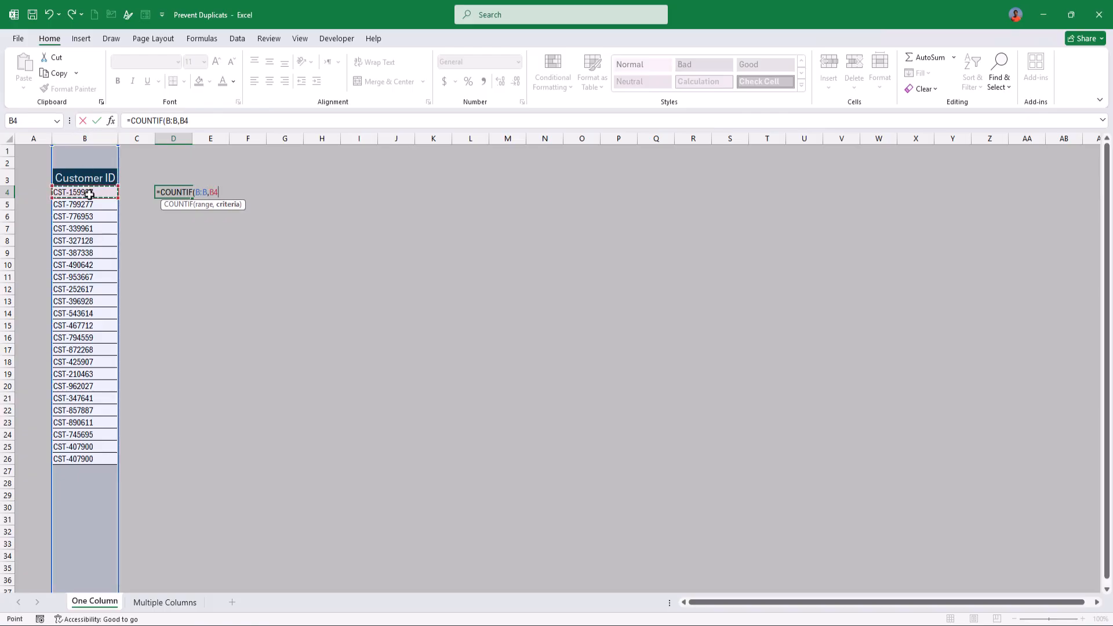
key(Return)
click(184, 194)
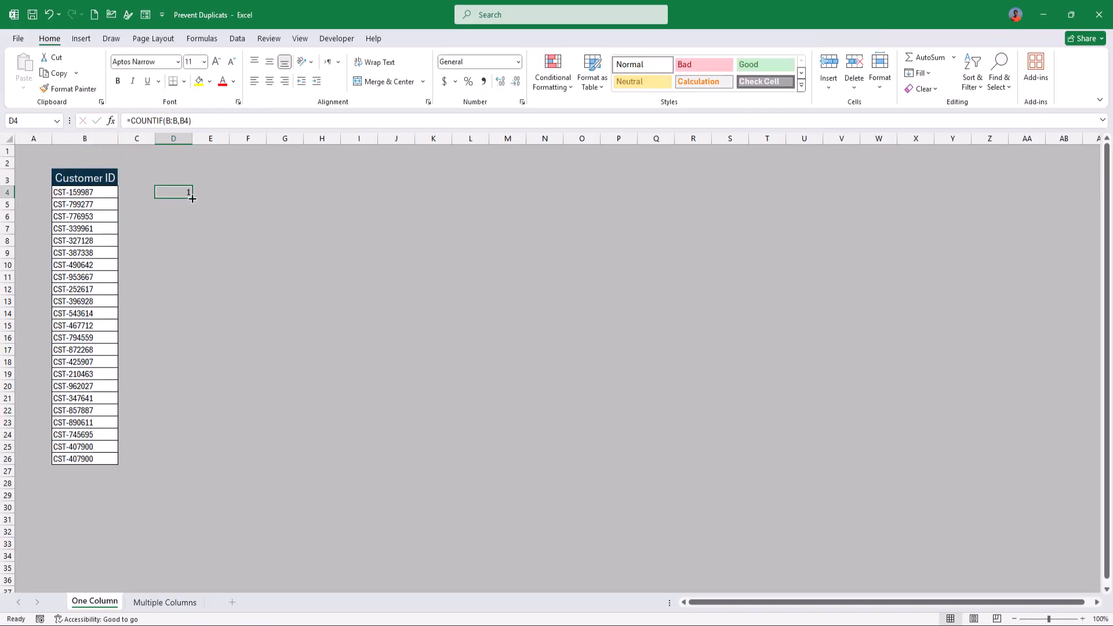
drag(191, 199, 201, 464)
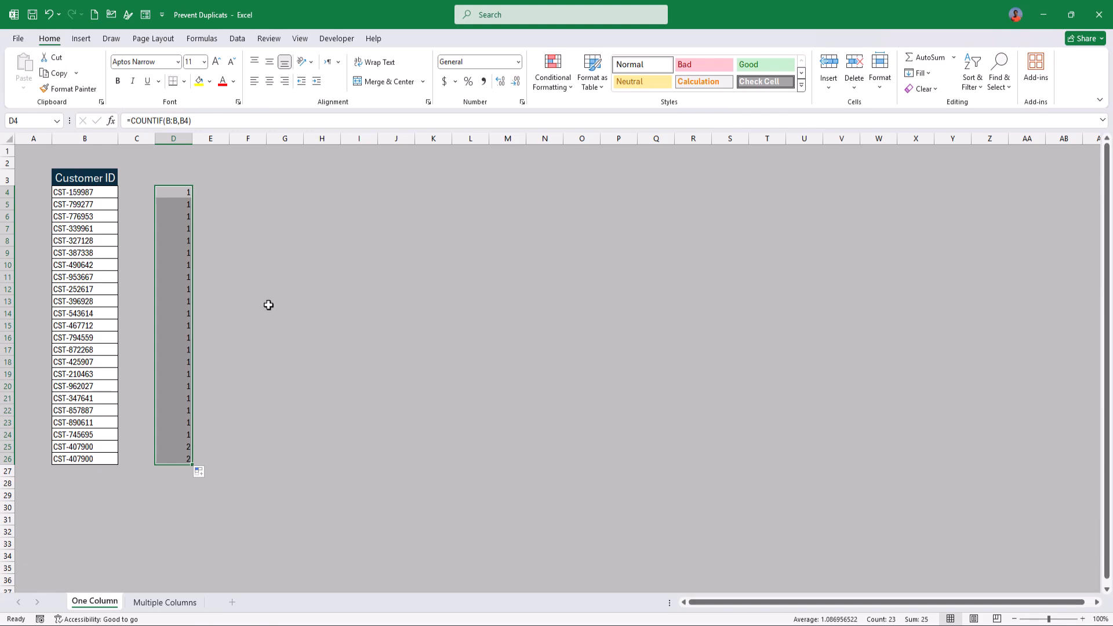
- Clear the trial COUNTIF formulas from column D
click(182, 137)
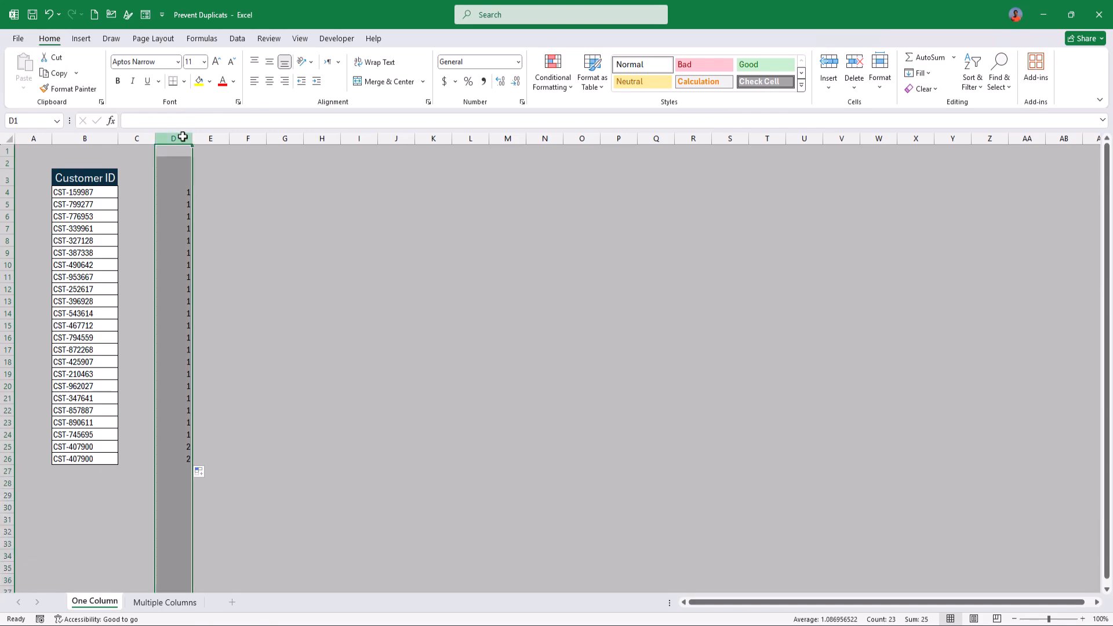
key(Delete)
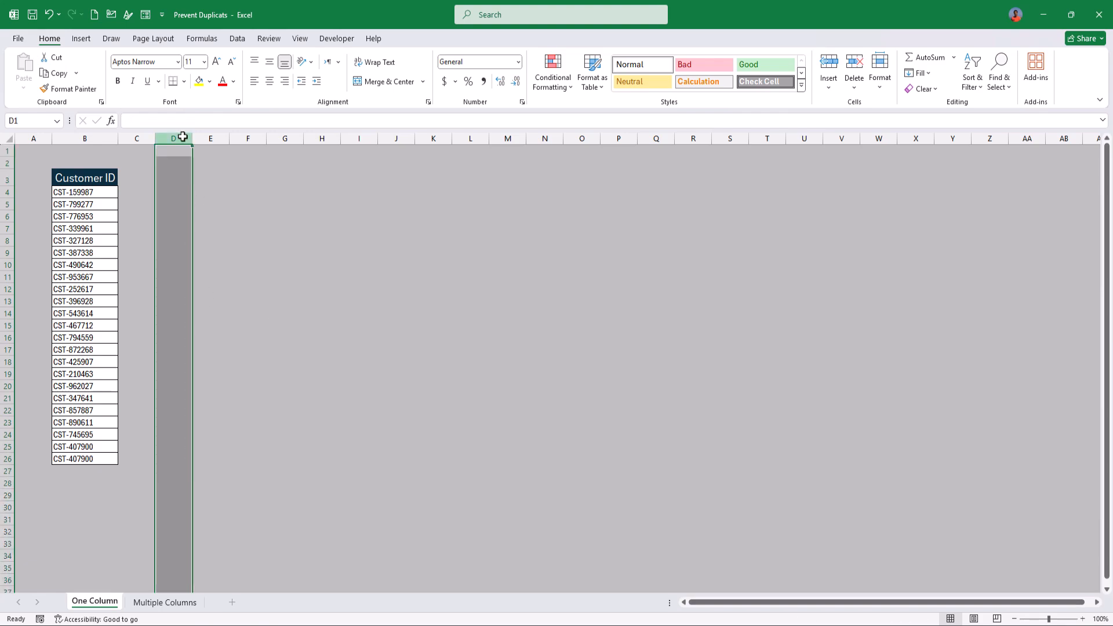
click(134, 255)
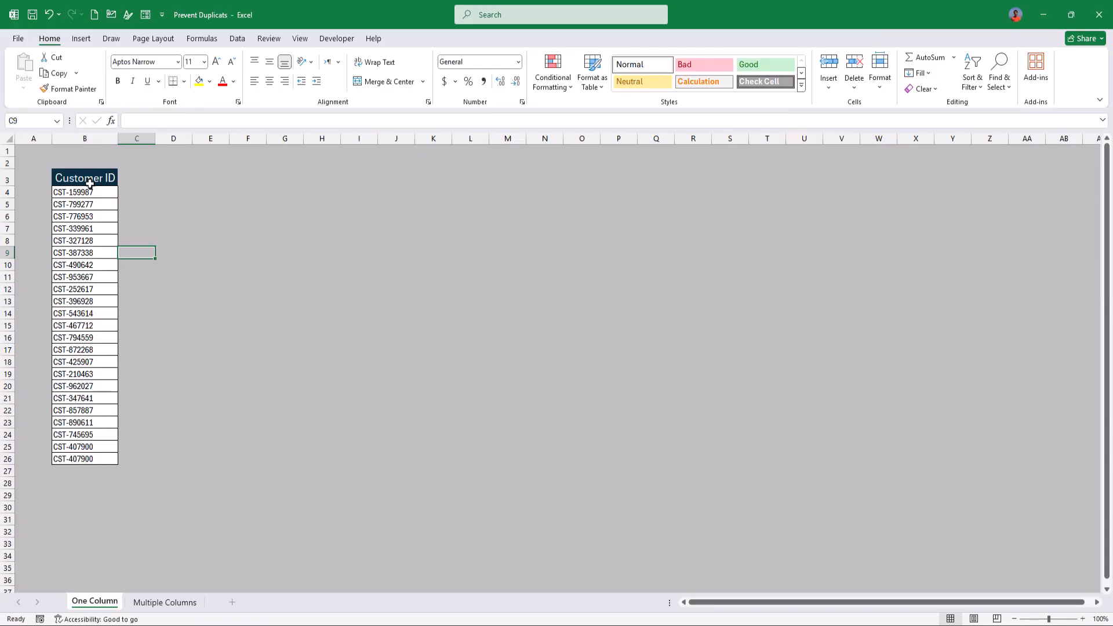
- Start a data validation rule for the whole of column B with Custom as the allowed criteria
click(94, 138)
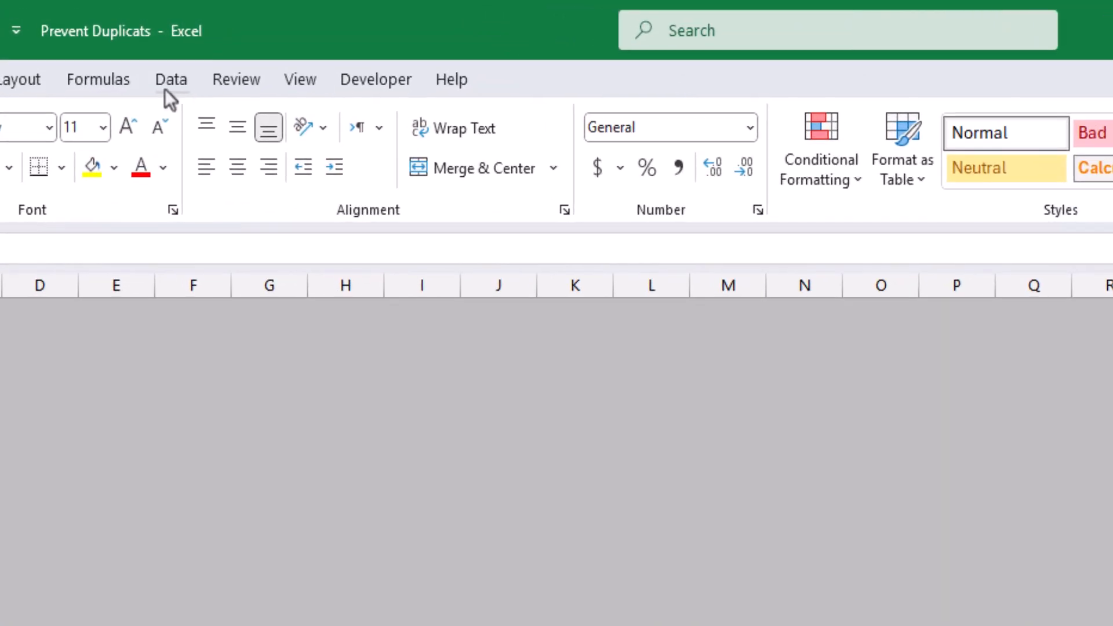
click(168, 84)
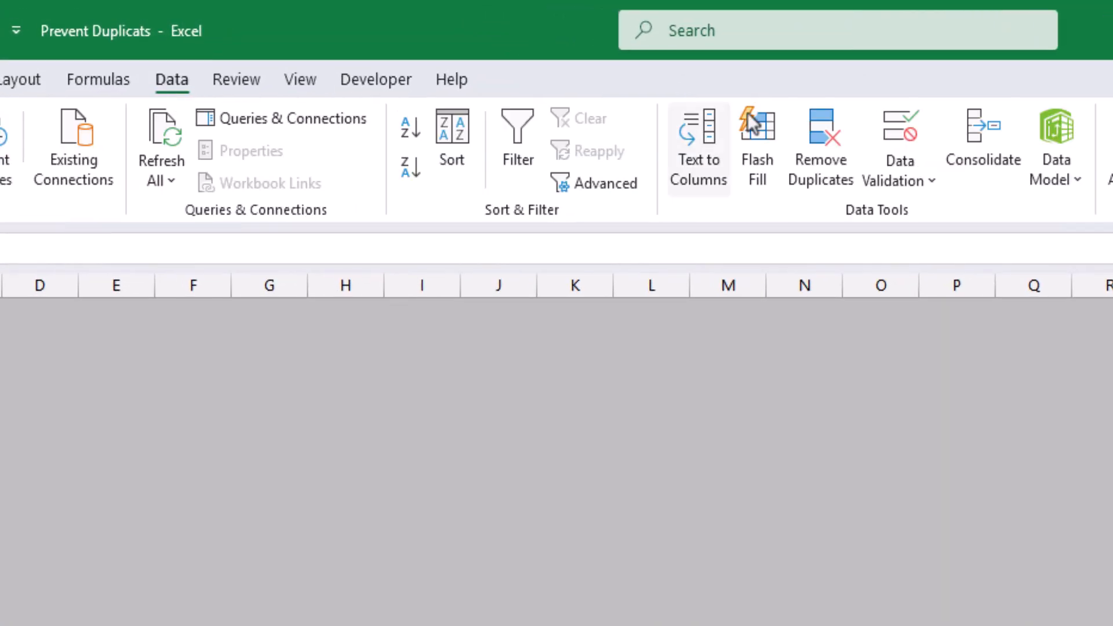
click(907, 139)
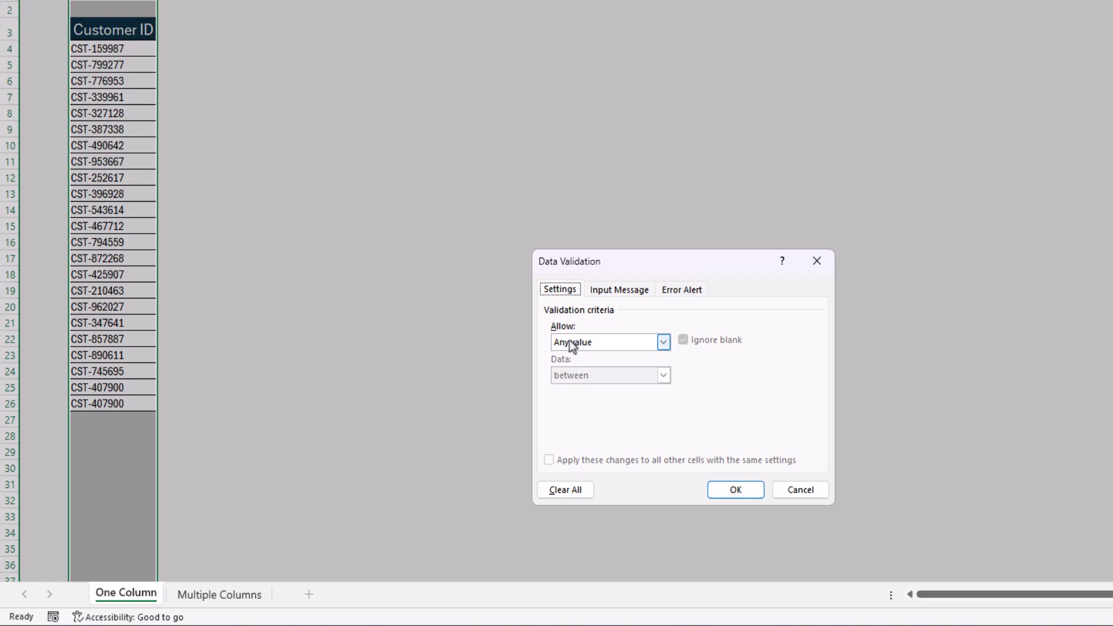
click(577, 347)
click(572, 430)
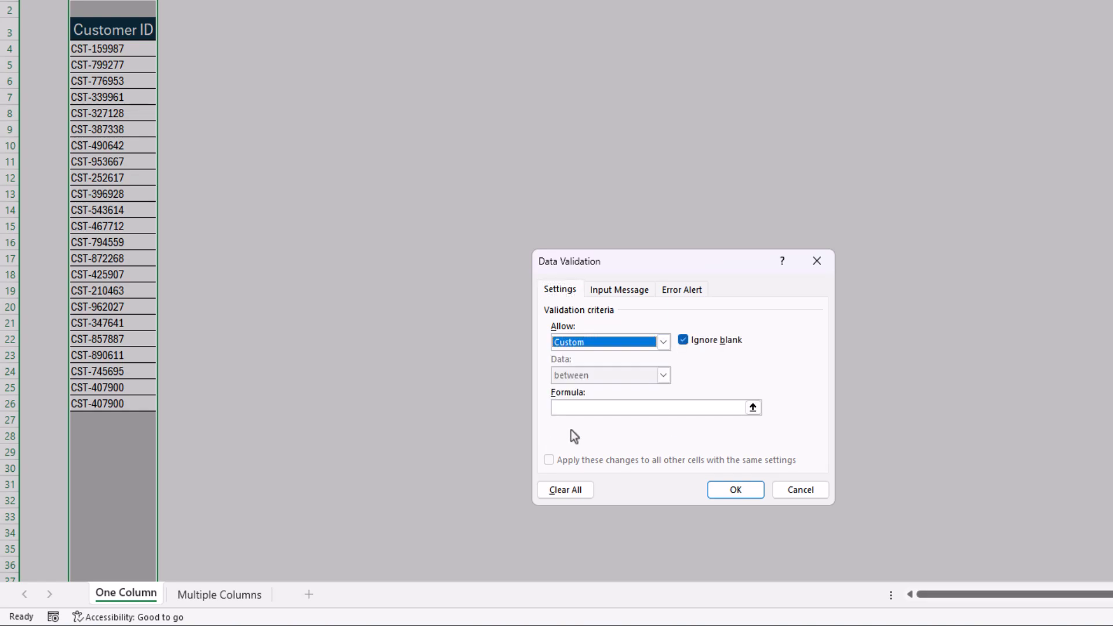
- Enter =COUNTIF(B:B,B1)=1 as the validation formula for column B and apply the rule
click(579, 408)
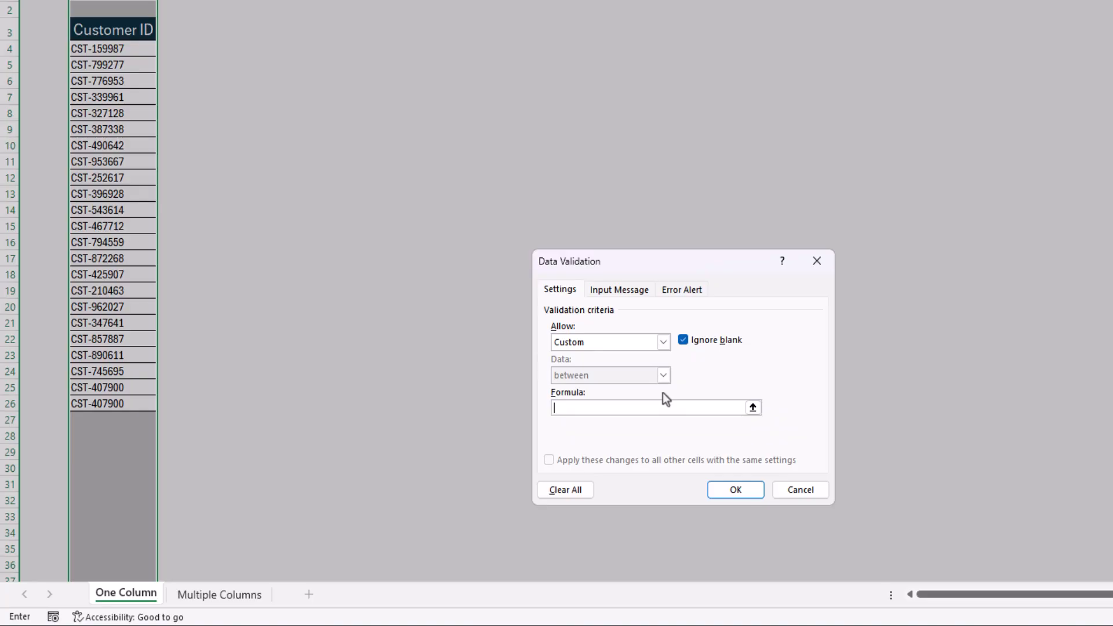
text(=countif()
click(154, 3)
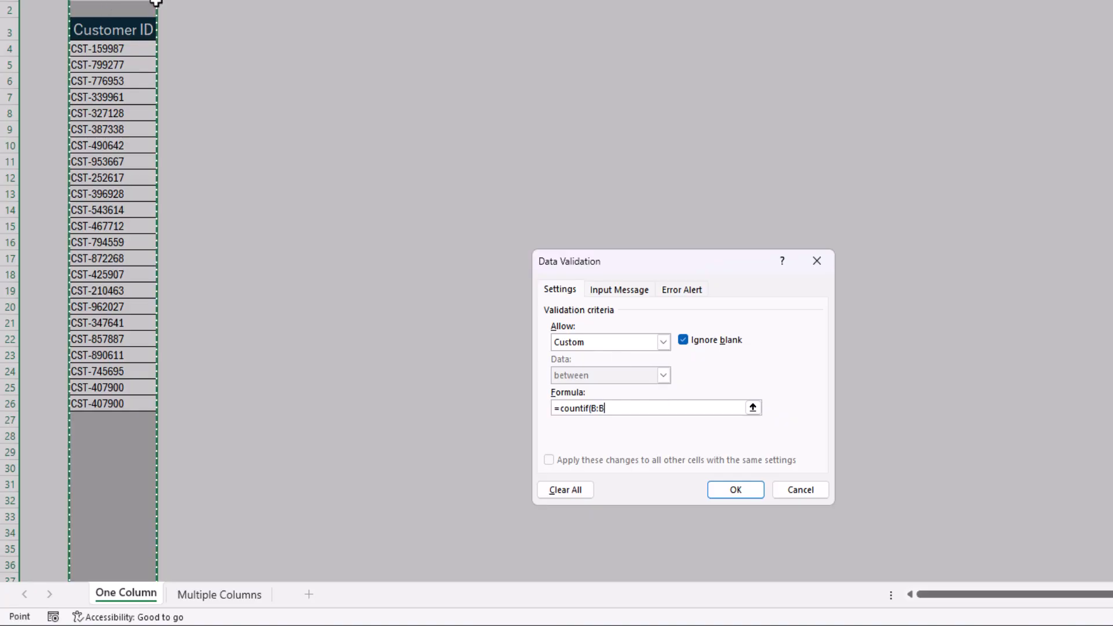
text(,)
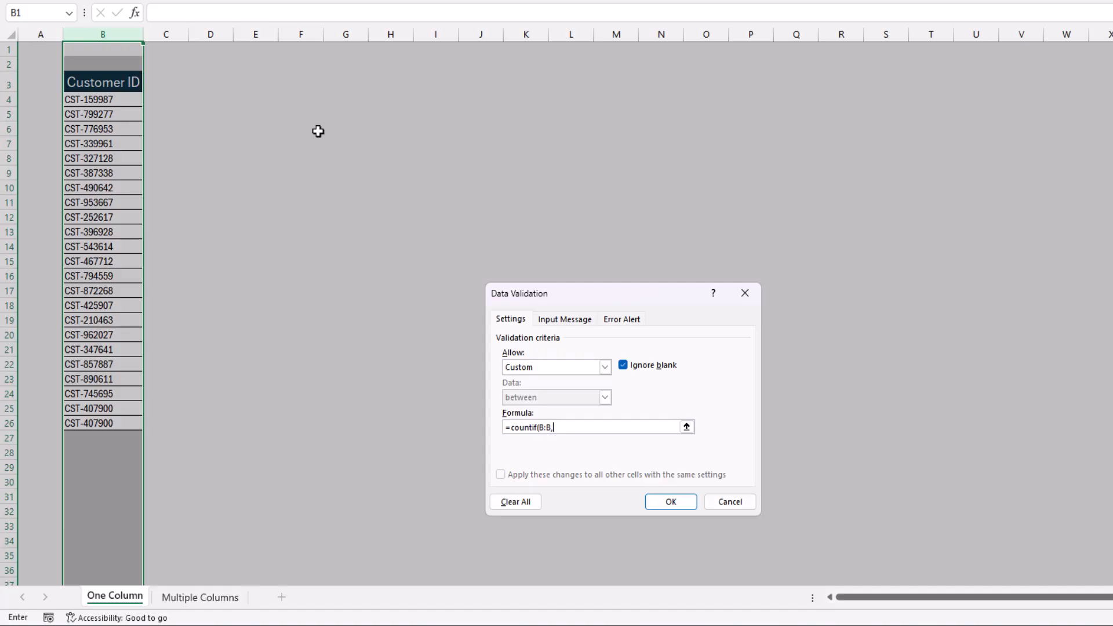
click(113, 49)
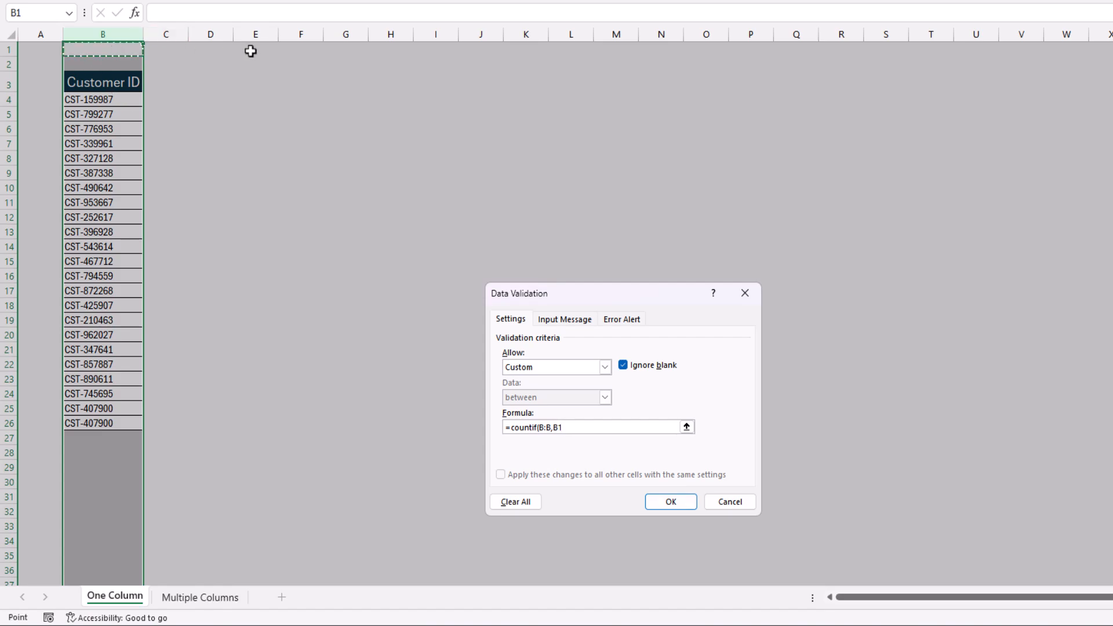
text())
text(=1)
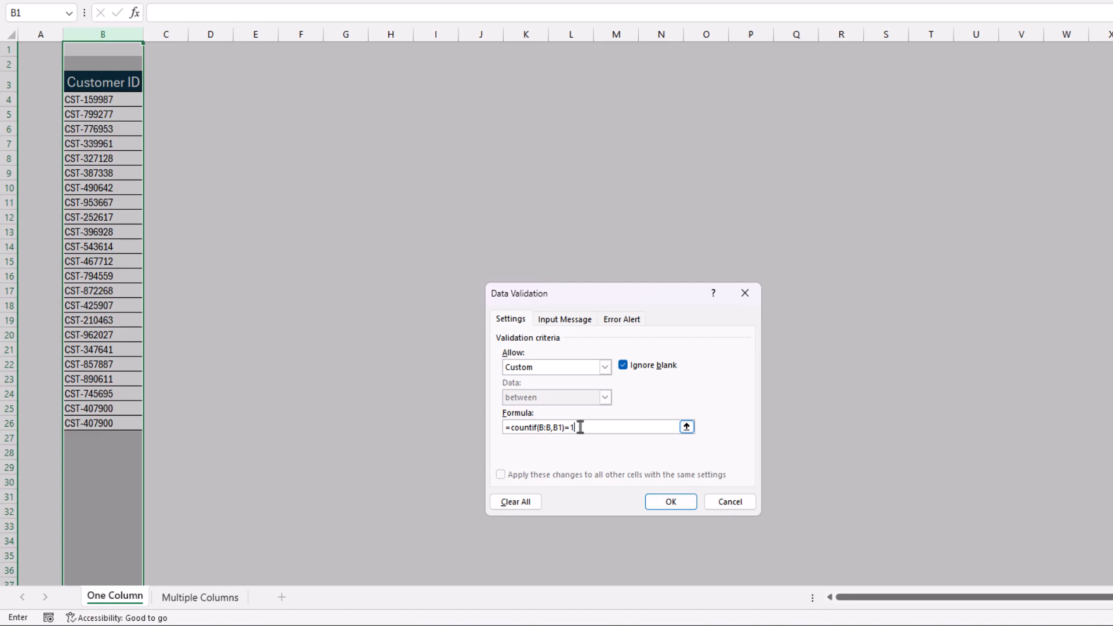
click(670, 502)
- Clear the duplicate customer ID from cell B26
click(122, 499)
click(114, 436)
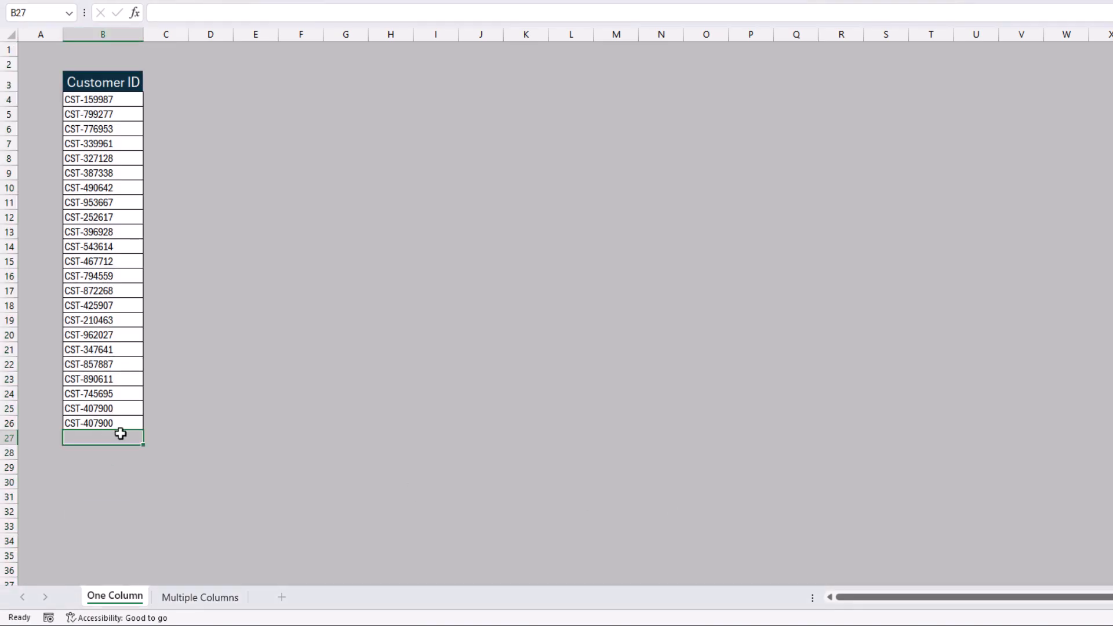
click(92, 421)
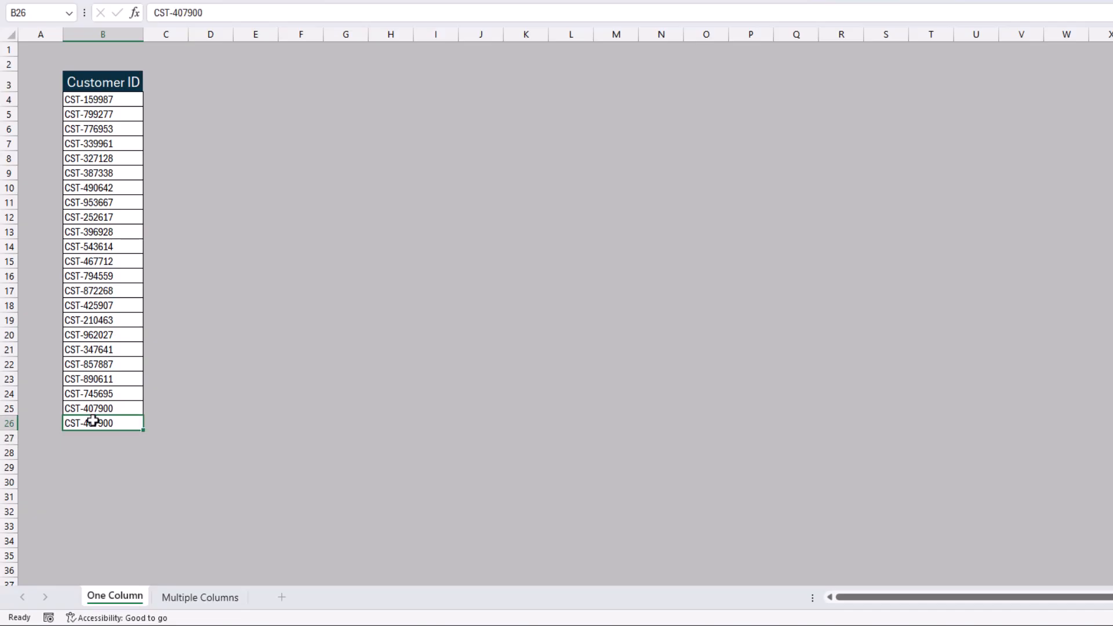
key(Delete)
- Test the validation rule by trying to enter the customer ID from B15 in cell B26
text(CST-)
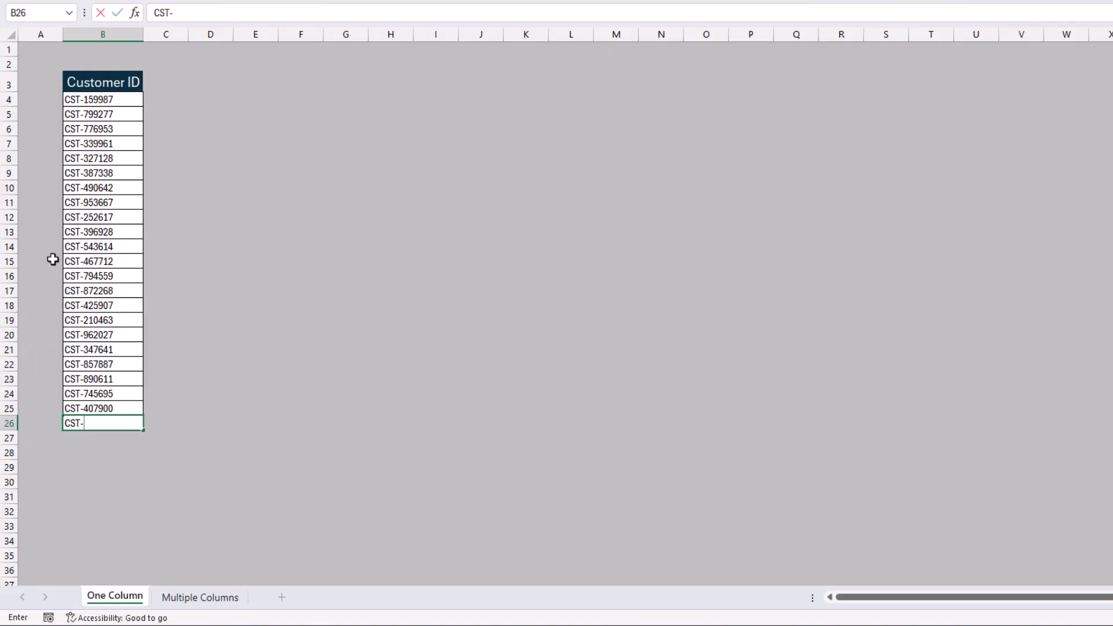
text(467712)
key(Return)
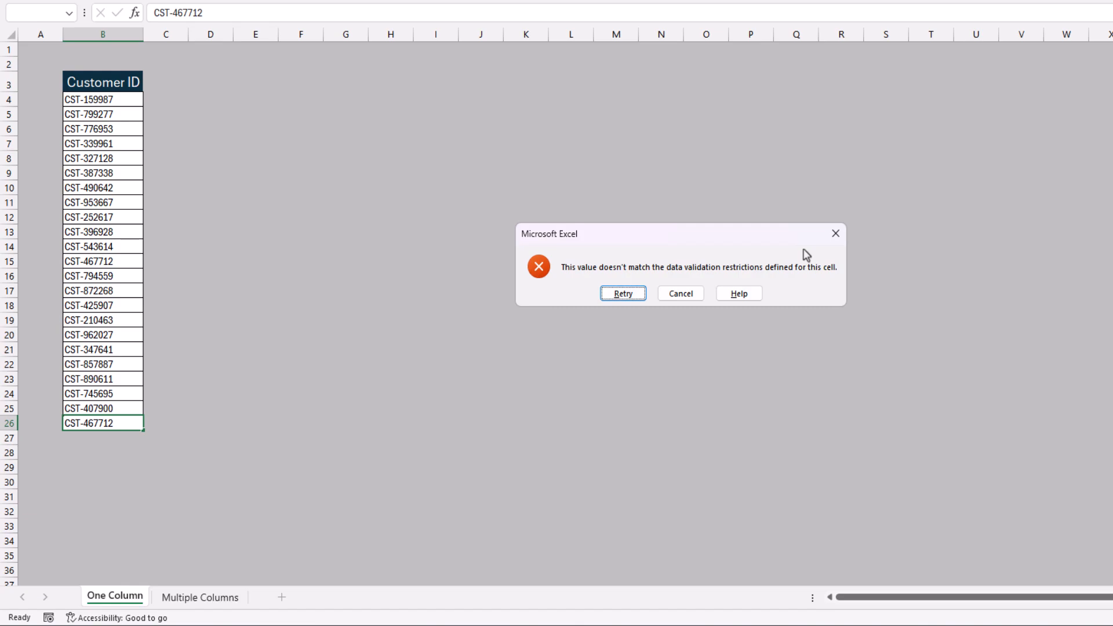
click(836, 233)
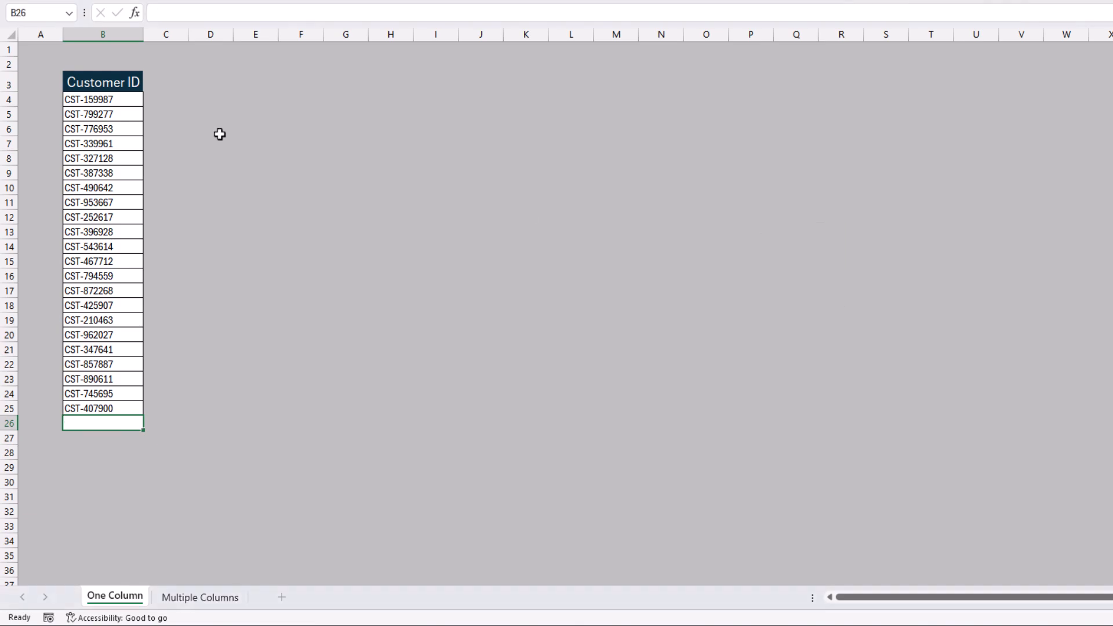
- Reopen column B's data validation and choose the Stop style for its error alert
click(92, 34)
click(591, 67)
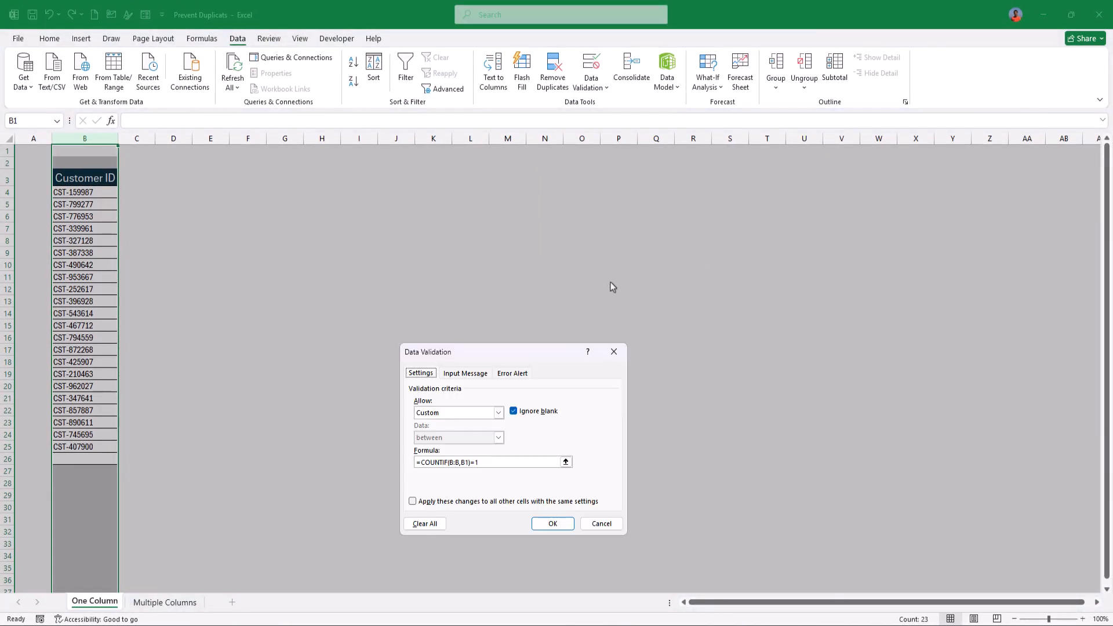
click(515, 374)
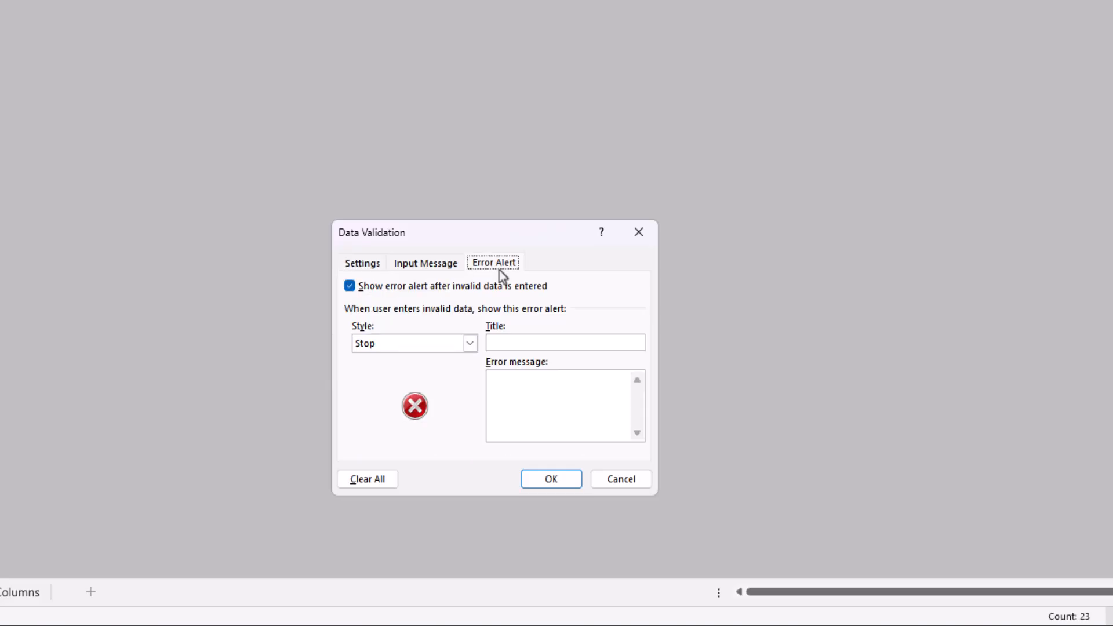
click(390, 346)
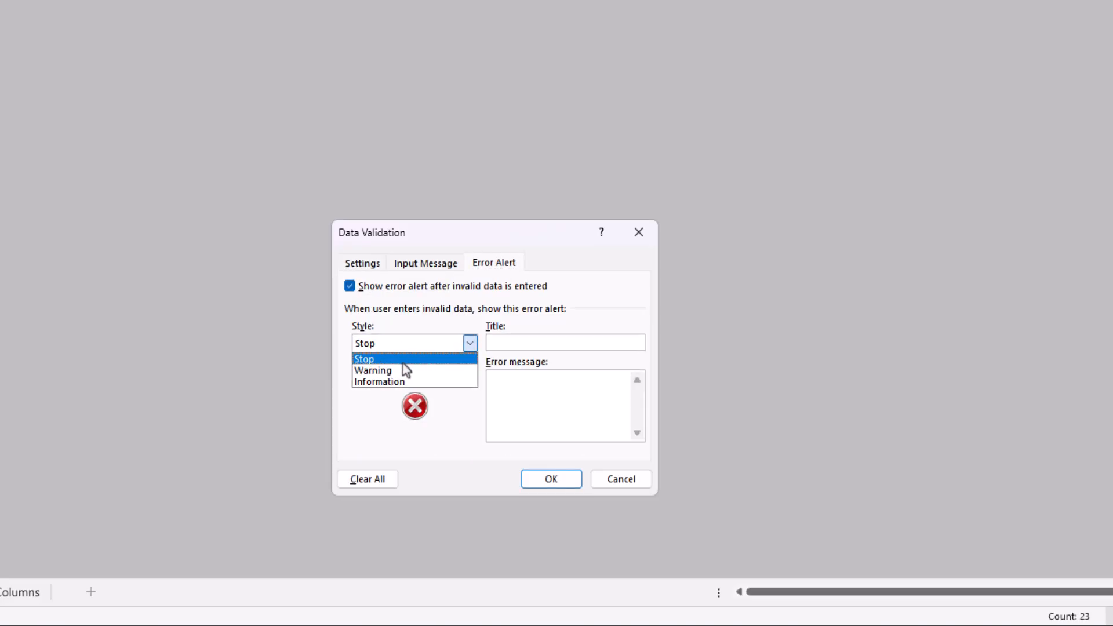
click(432, 360)
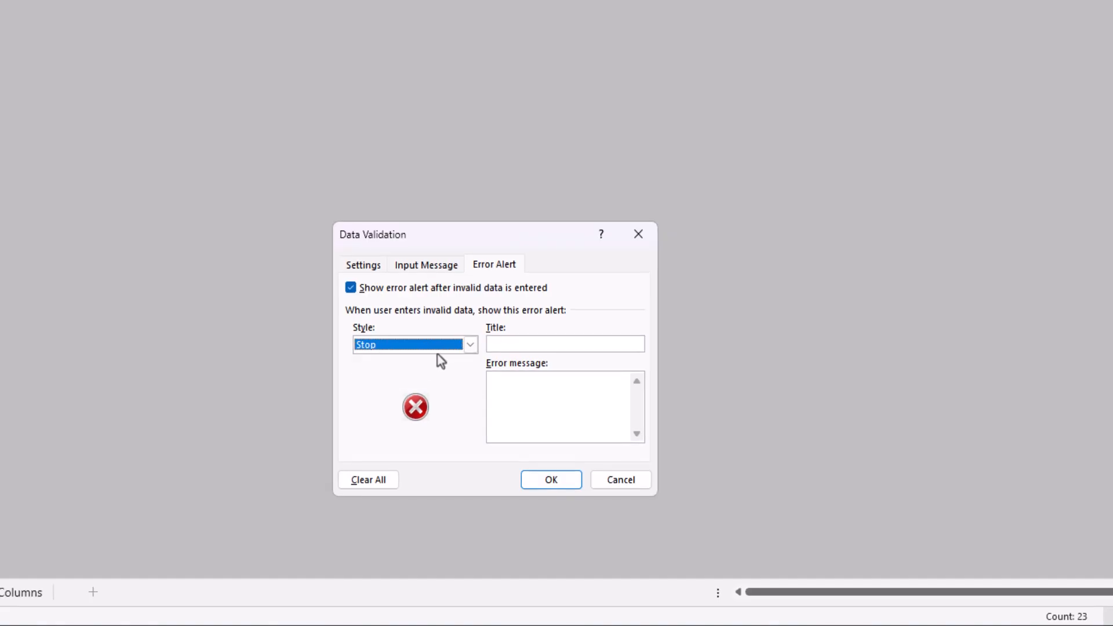
- Set the error alert's title to "Duplicated Value"
click(531, 345)
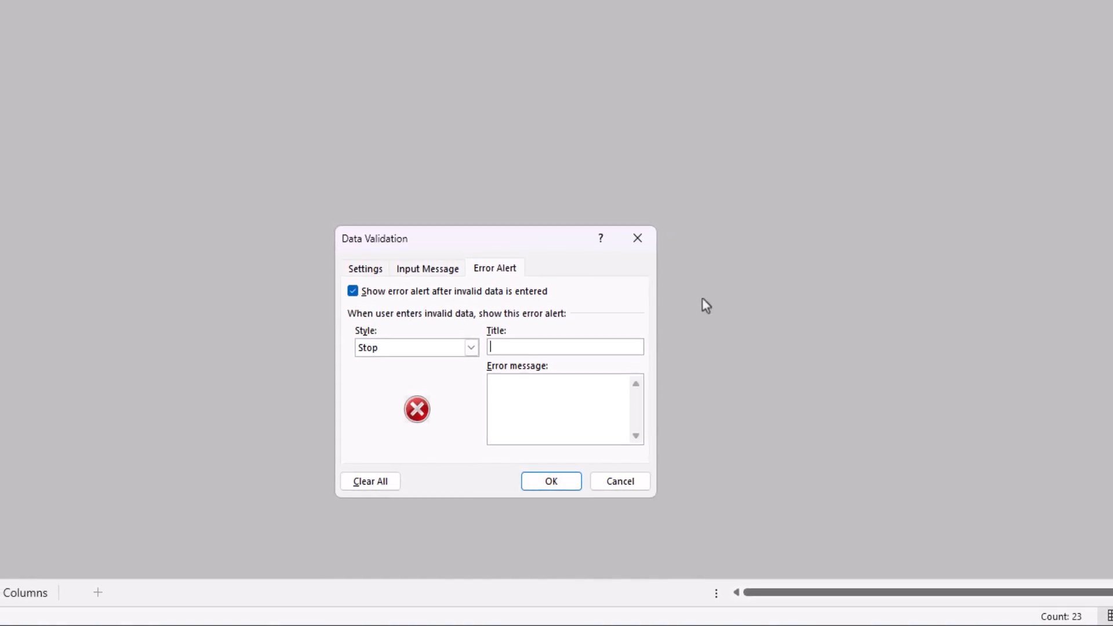
text(Duplicated )
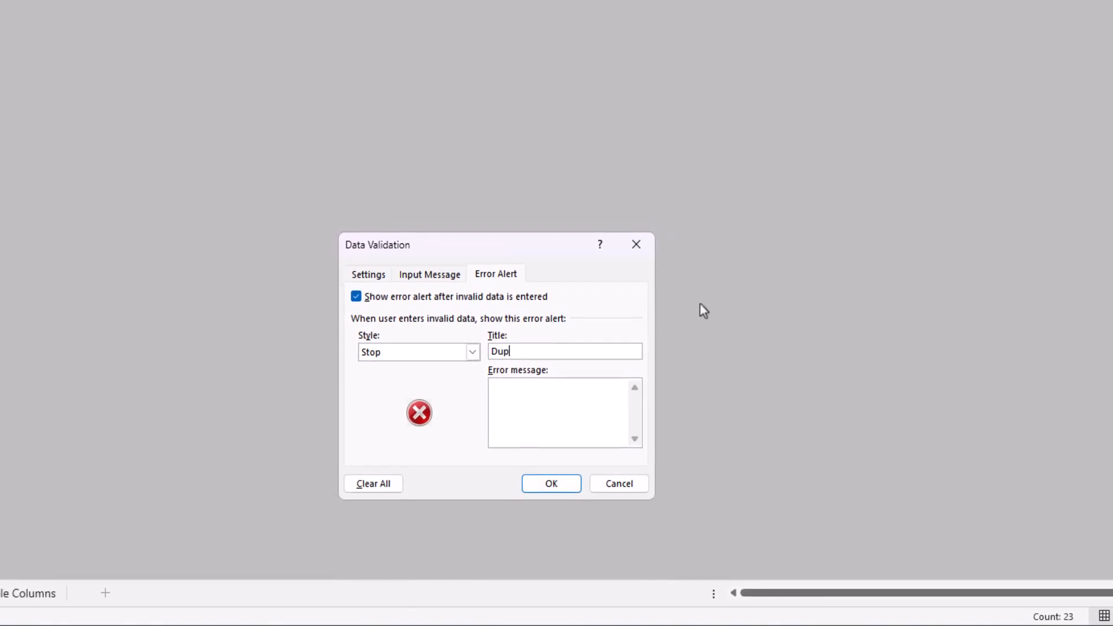
text(Value)
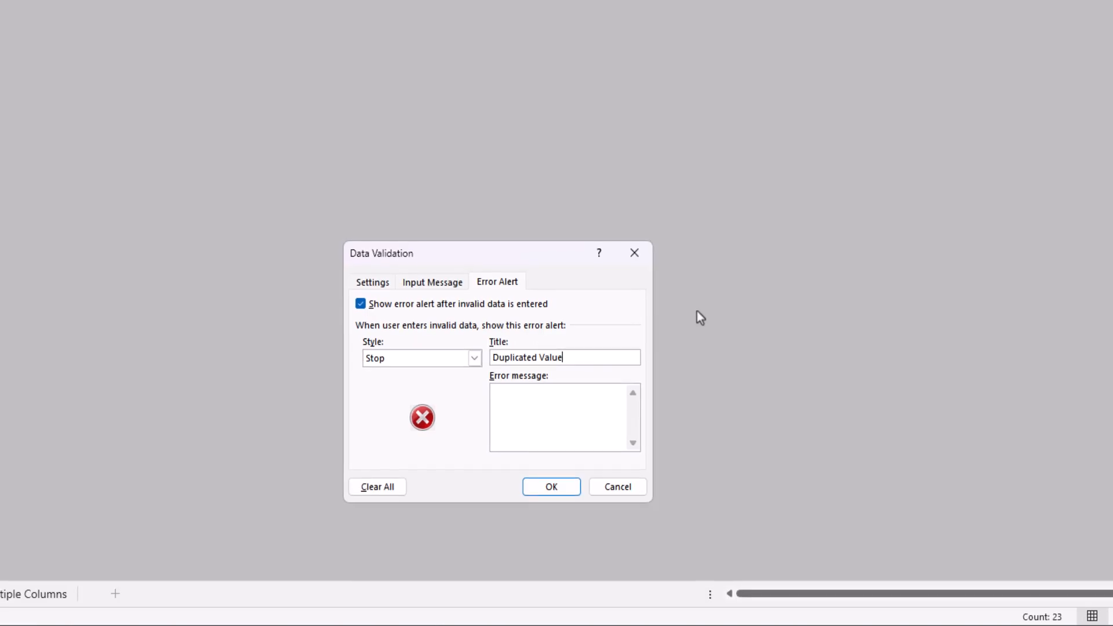
key(Tab)
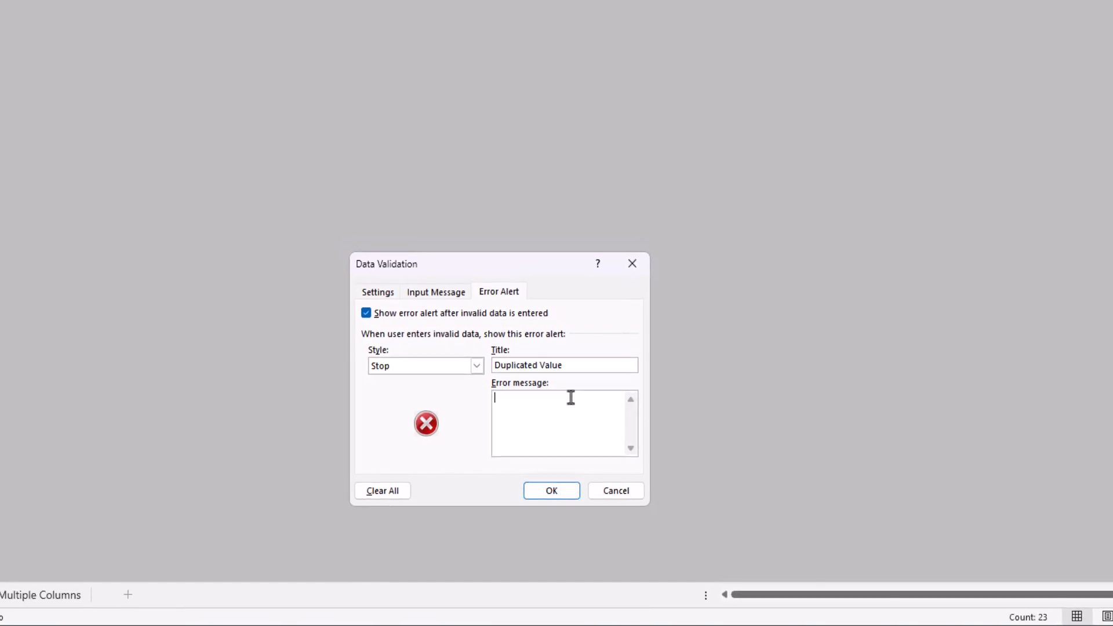
- Set the error message to "This Value is Duplicated Try to Enter another Unique Valie" and apply the validation to column B
text(This)
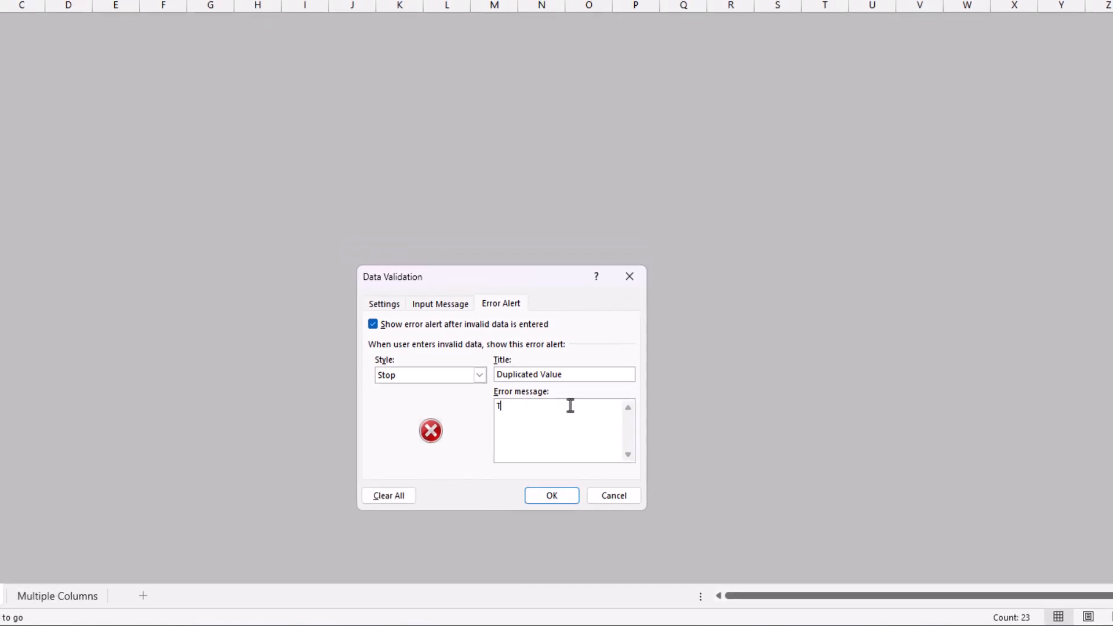
text( Value is )
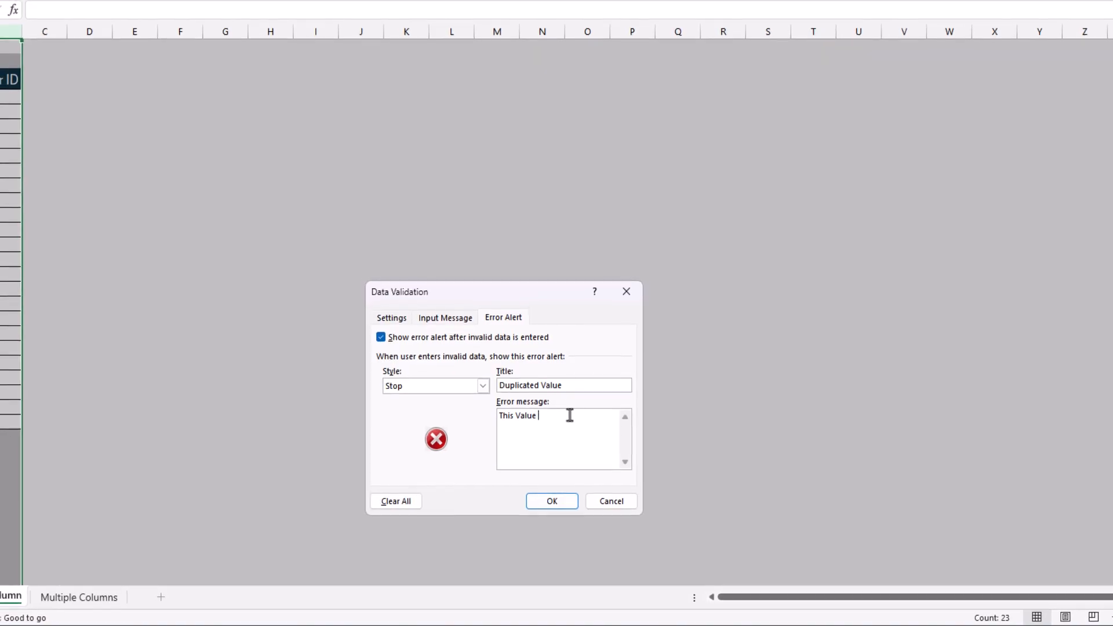
text(Duplicated )
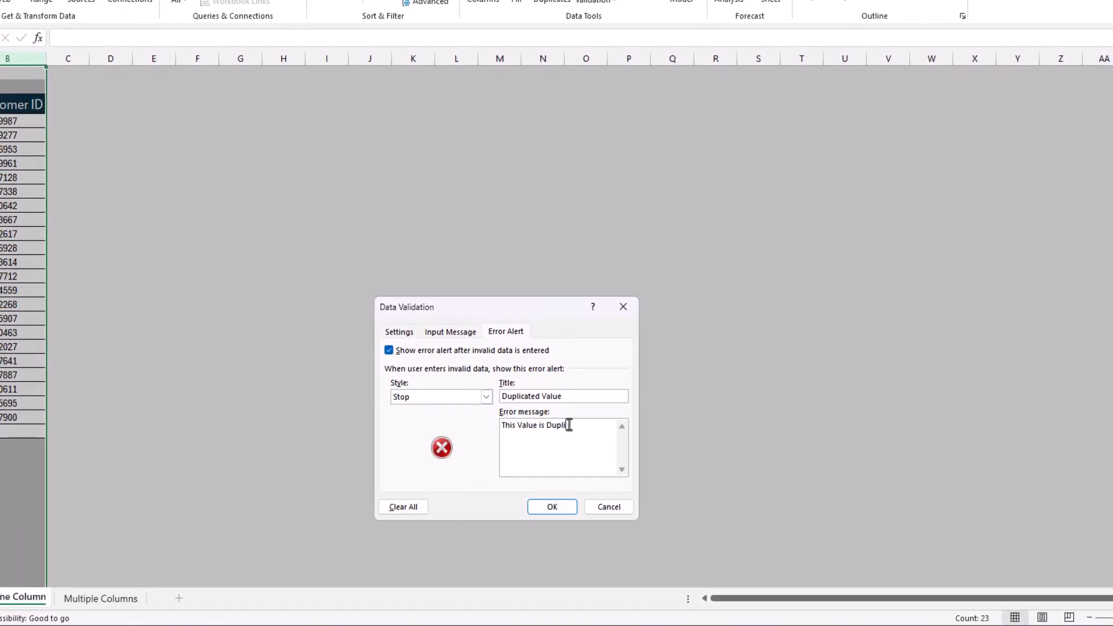
text(Try to u)
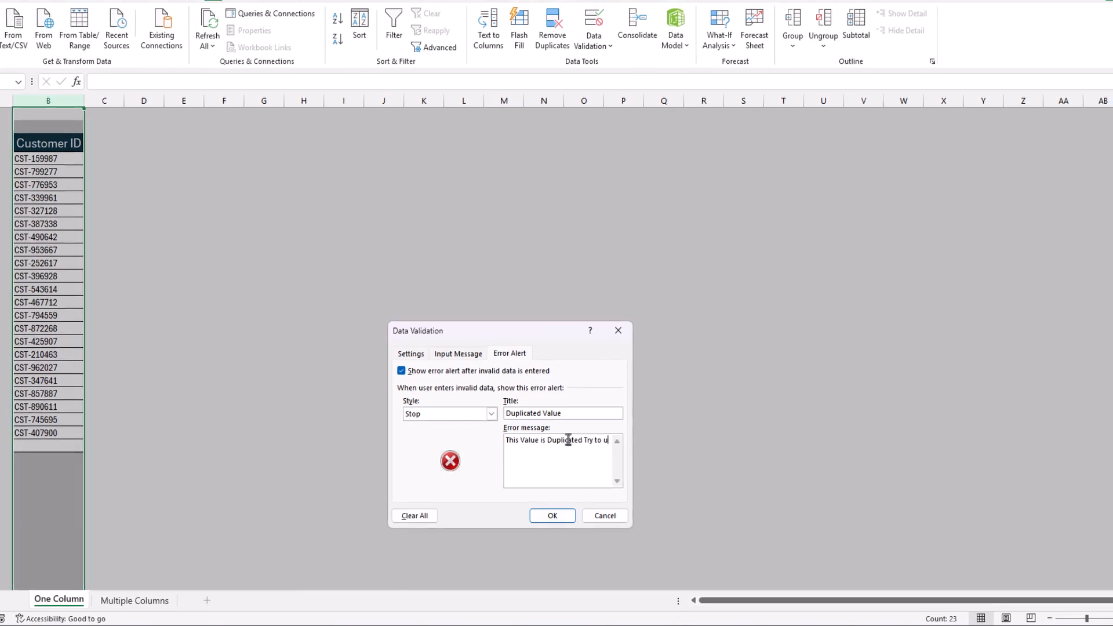
text(er another )
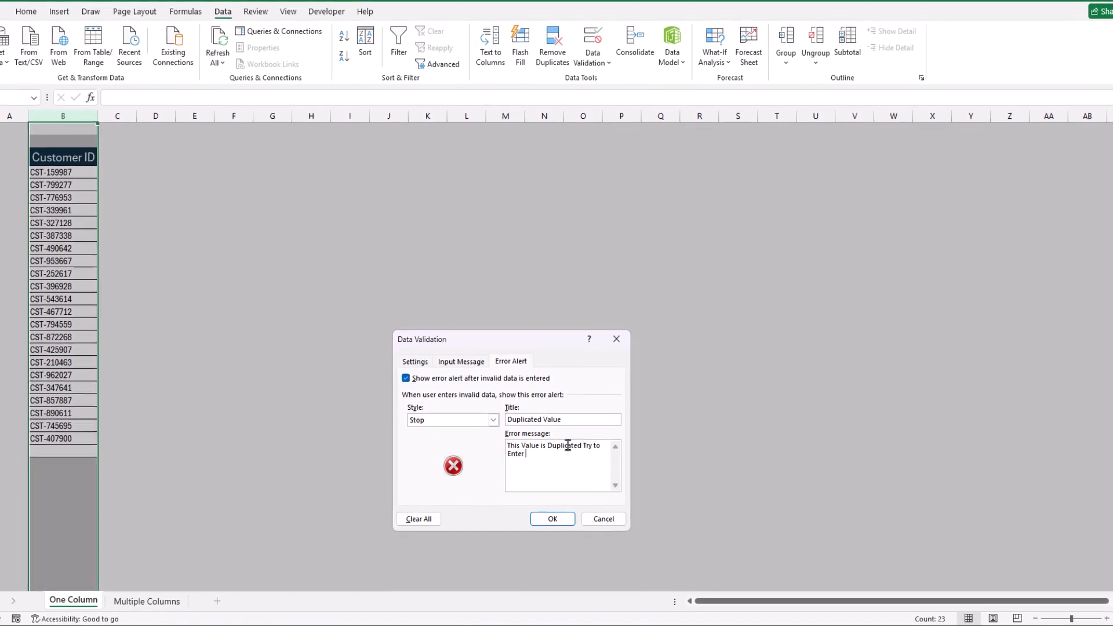
text(Unique Valie)
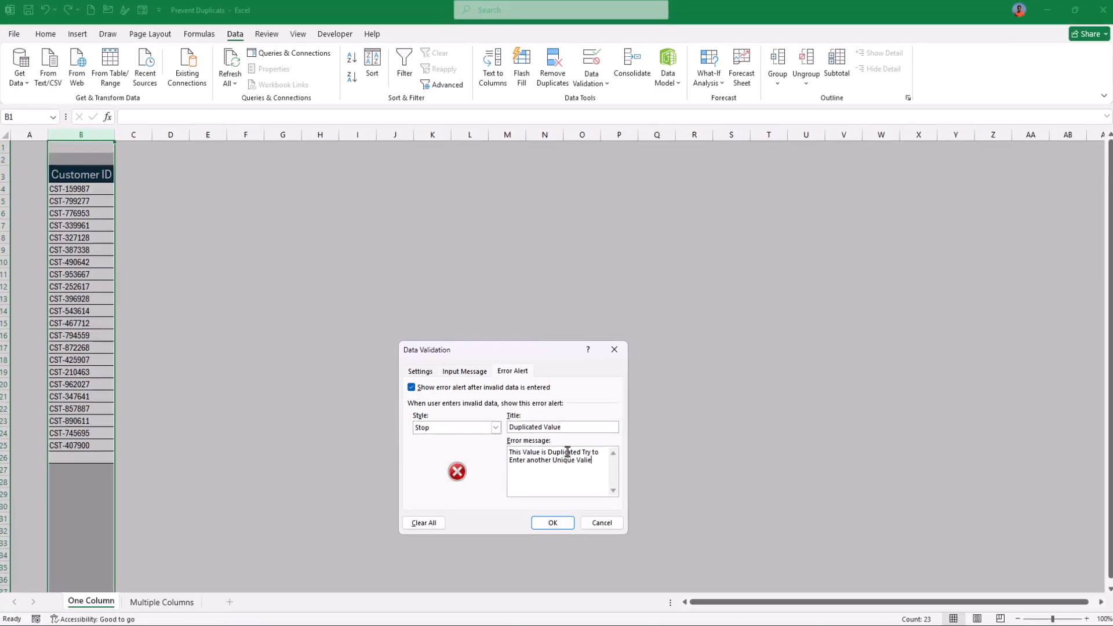
key(Return)
click(553, 524)
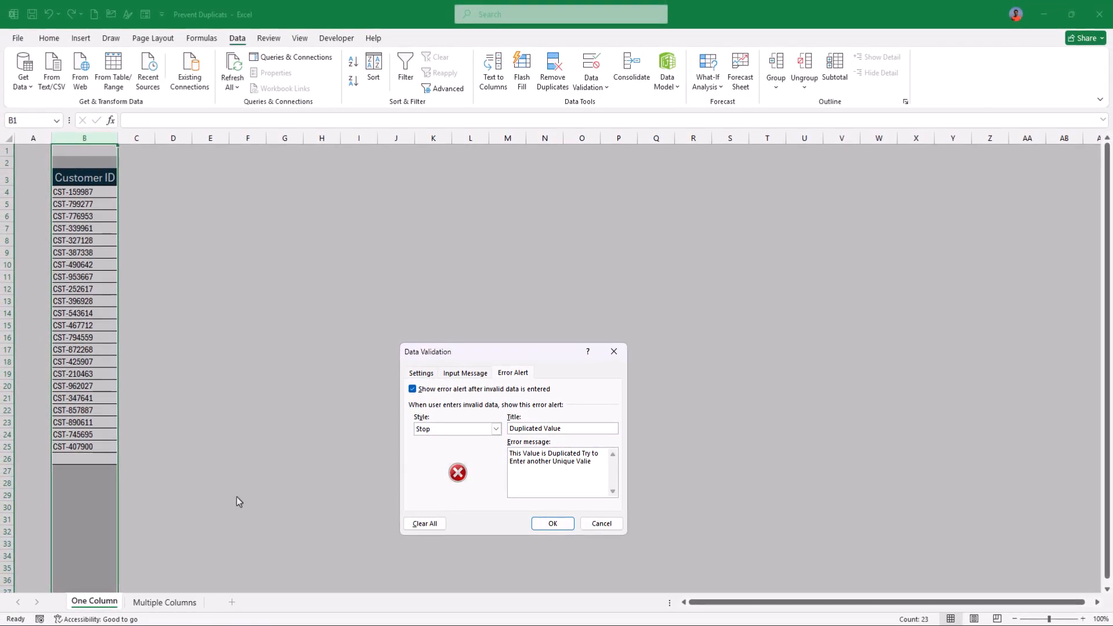
- Test the custom error alert by trying to enter the customer ID from B15 again in cell B26
click(86, 458)
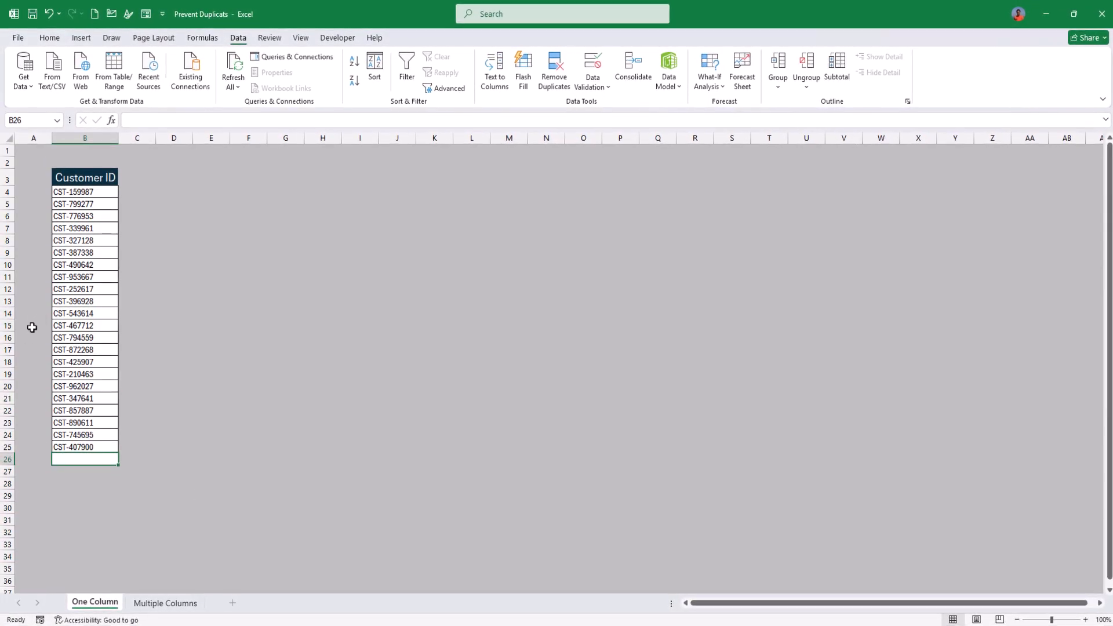
text(CST)
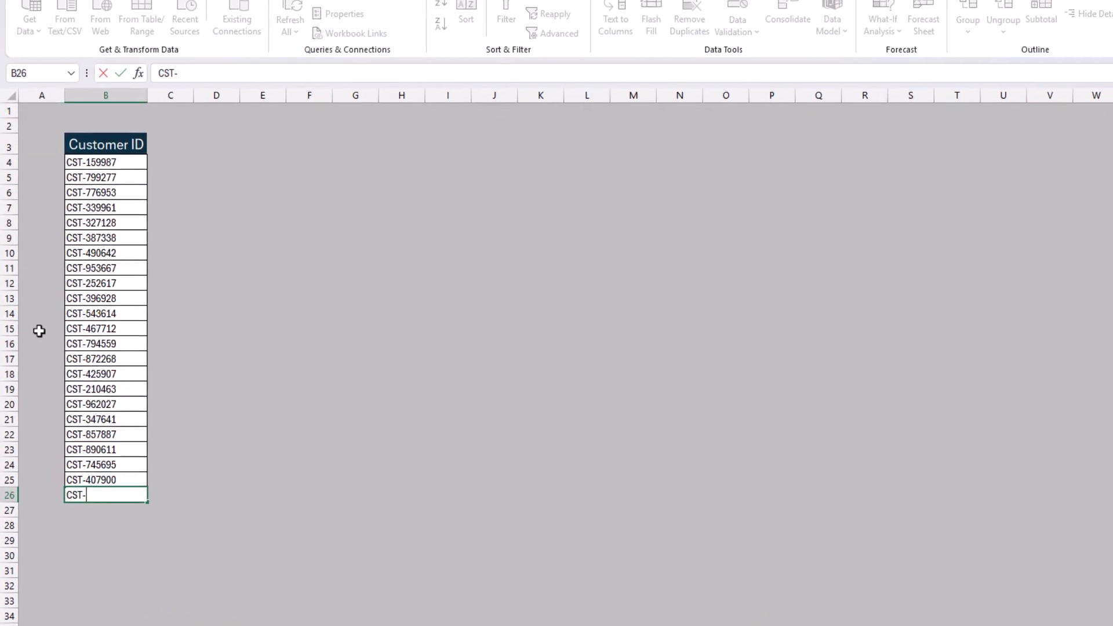
text(-46)
text(7712)
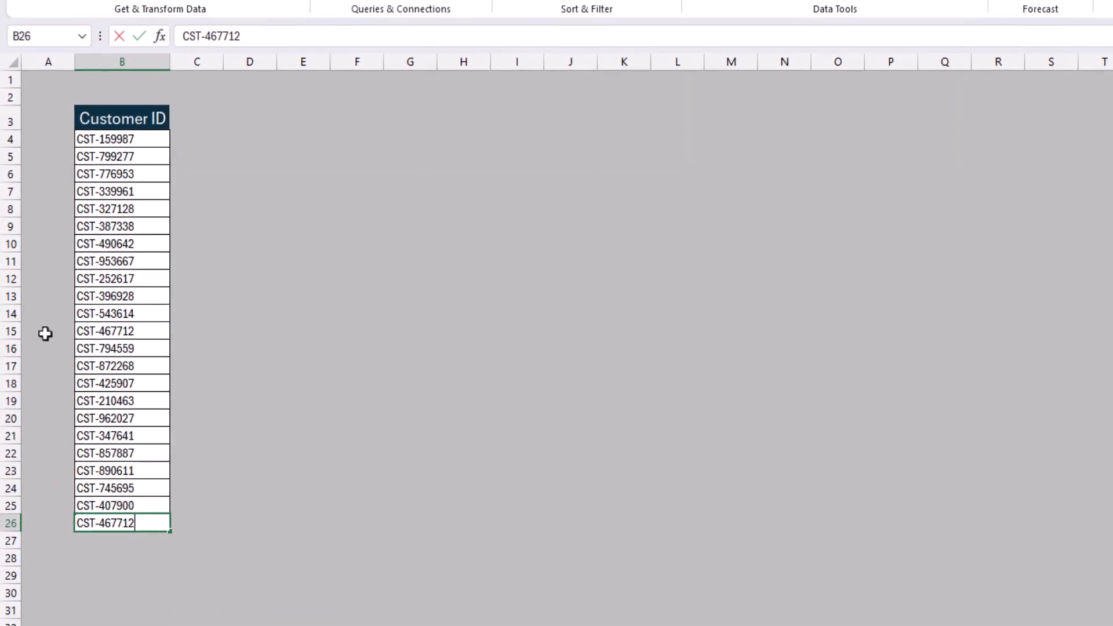
key(Return)
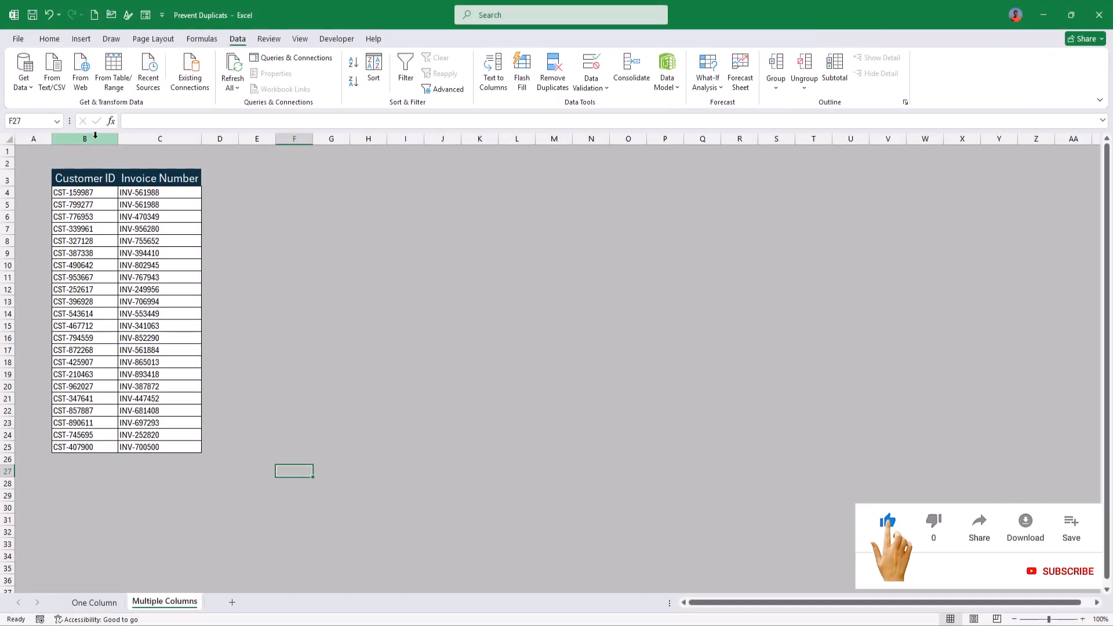
- Open data validation for columns B and C on the Multiple Columns sheet and title its error alert "Duplicated Value"
drag(96, 135, 158, 139)
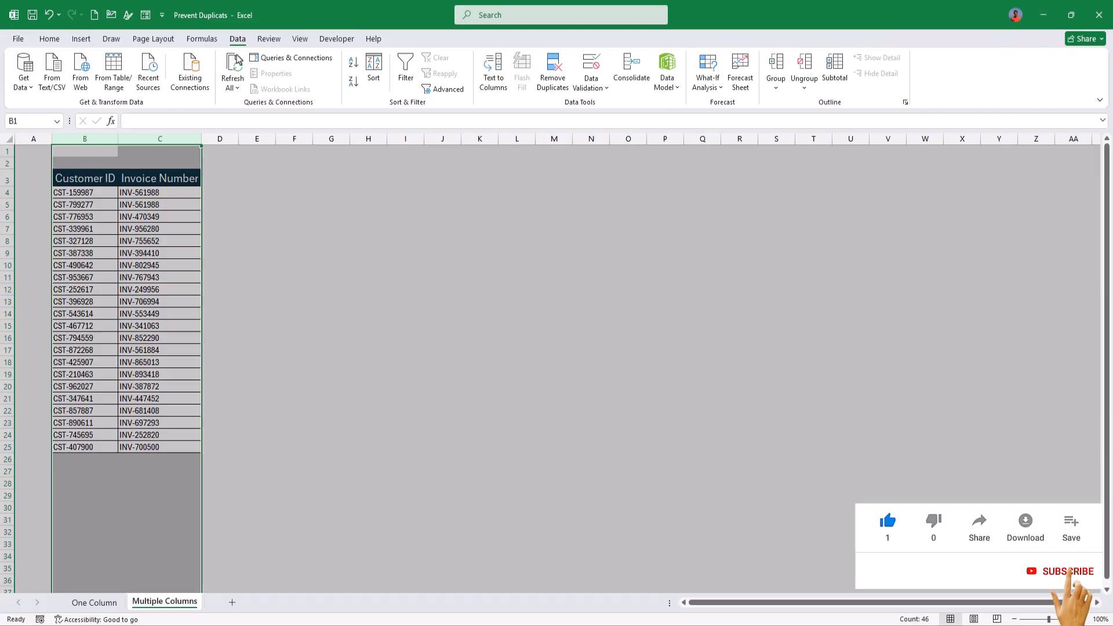
click(513, 373)
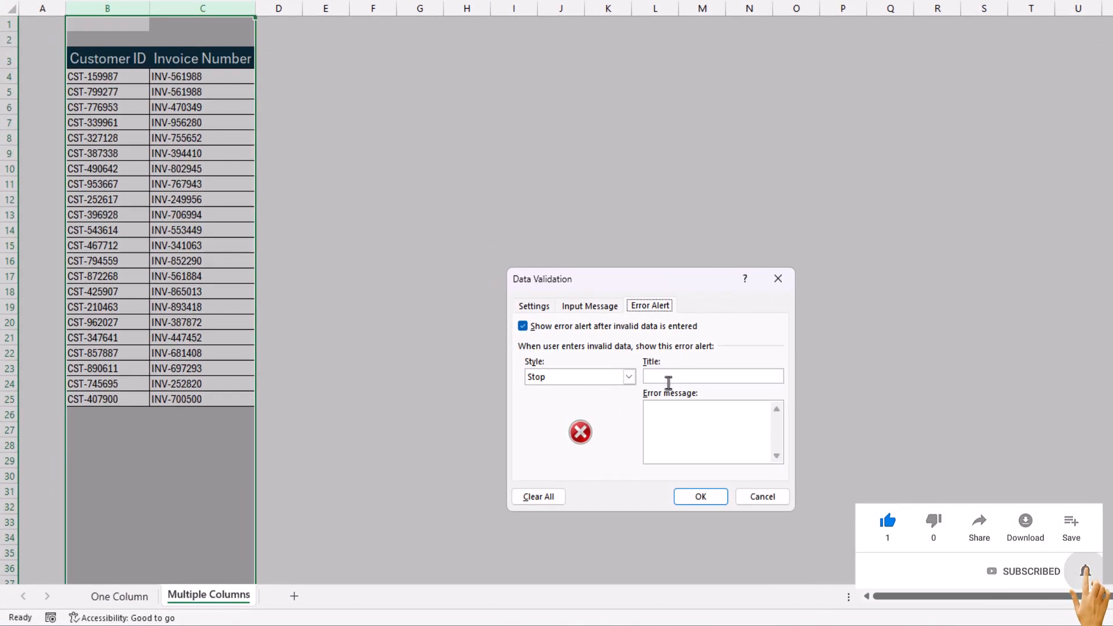
click(668, 380)
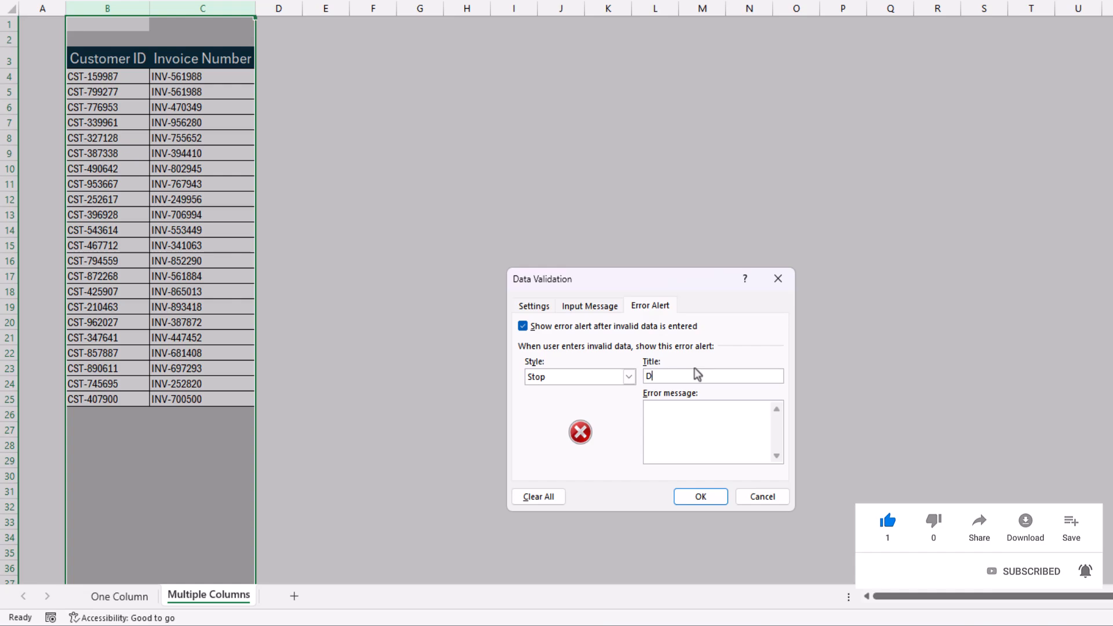
text(Duplicated)
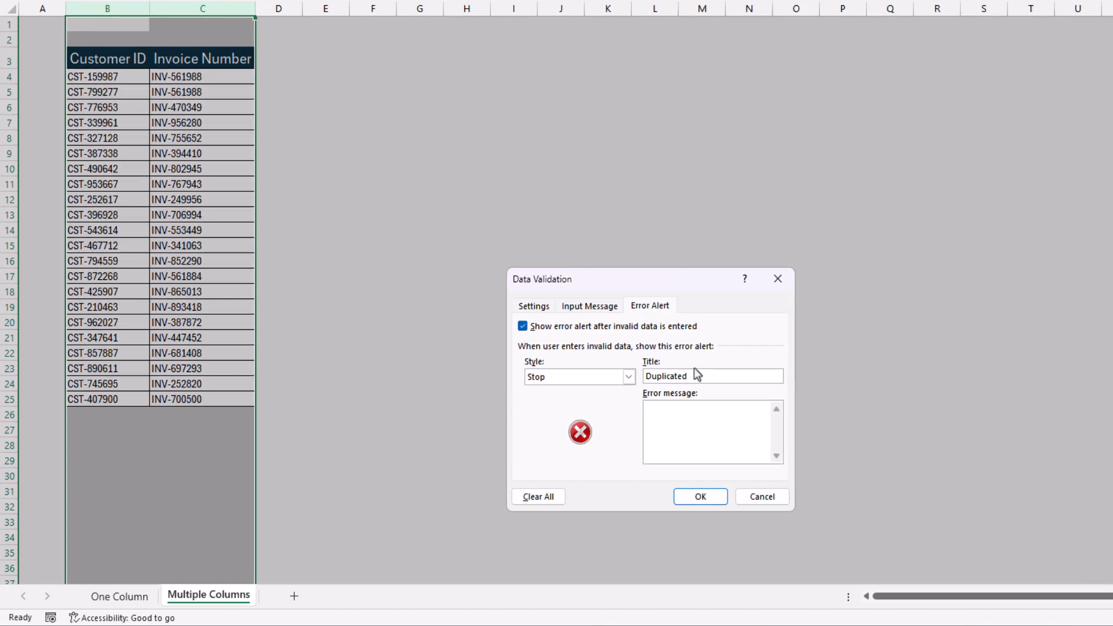
text( Value)
key(Tab)
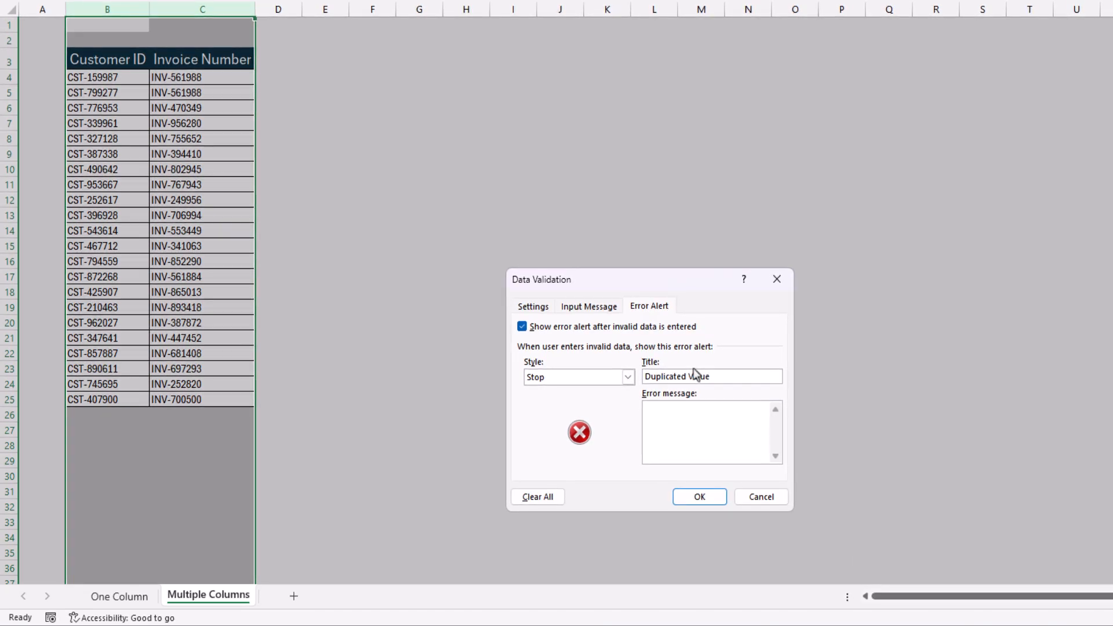
- Set the error alert's message to "The Value is not Unique"
text(The Valu)
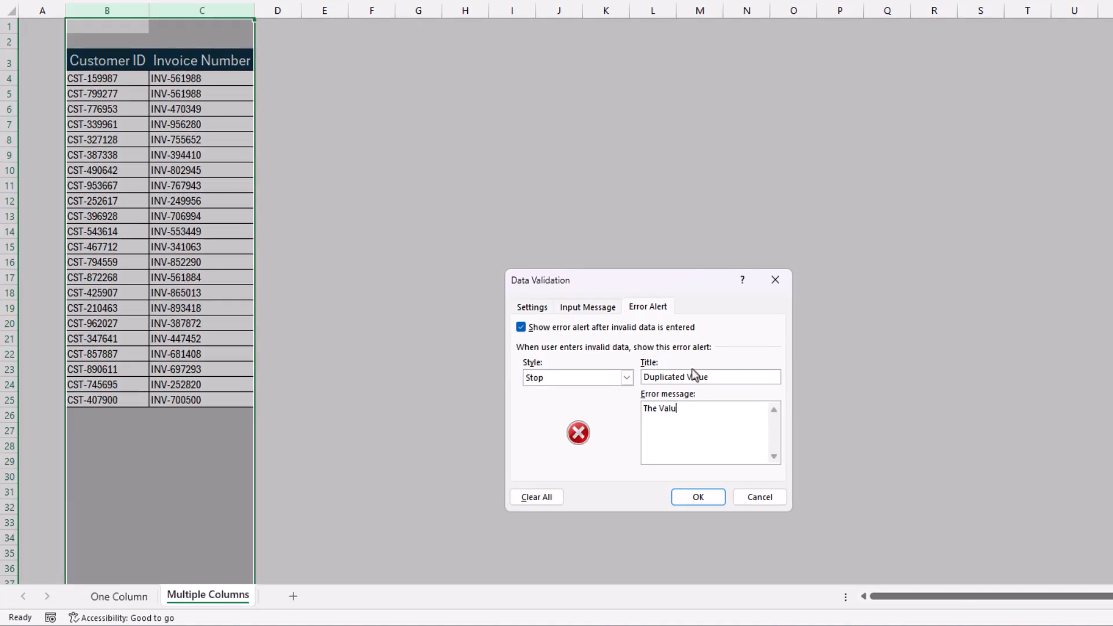
text(e is not U)
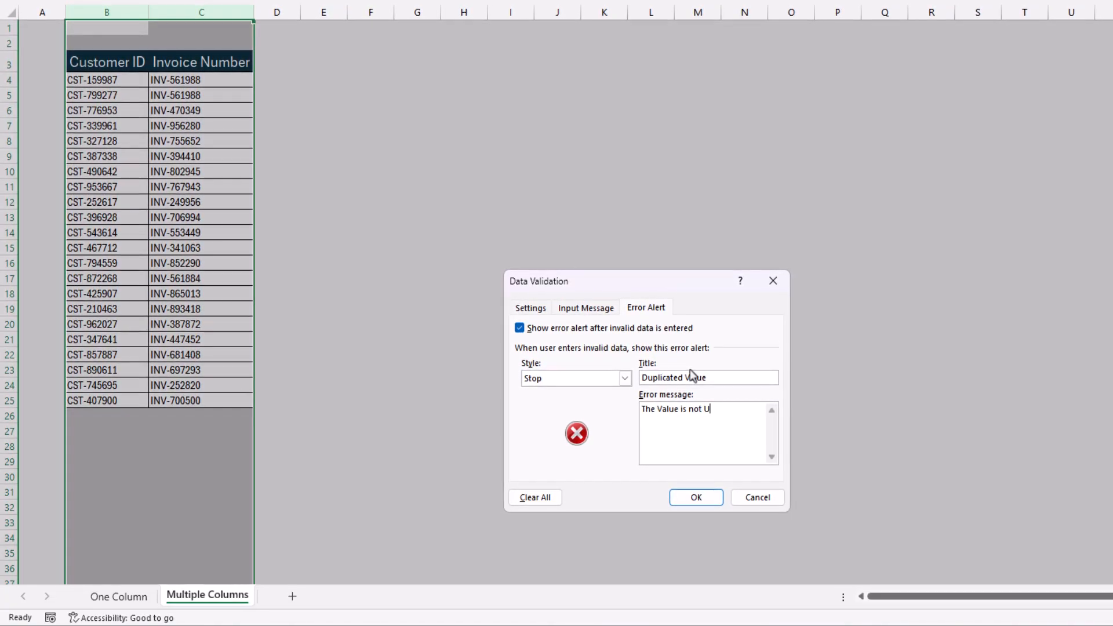
text(nique)
- Set the validation criteria for columns B and C to allow Custom entries based on a formula
click(531, 307)
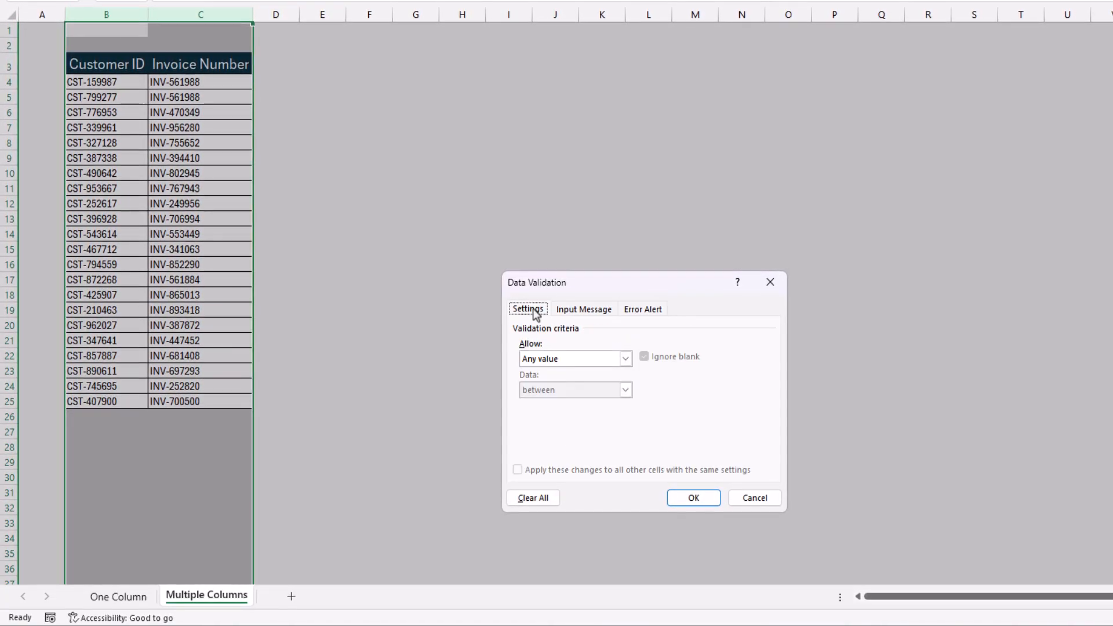
click(558, 360)
click(562, 443)
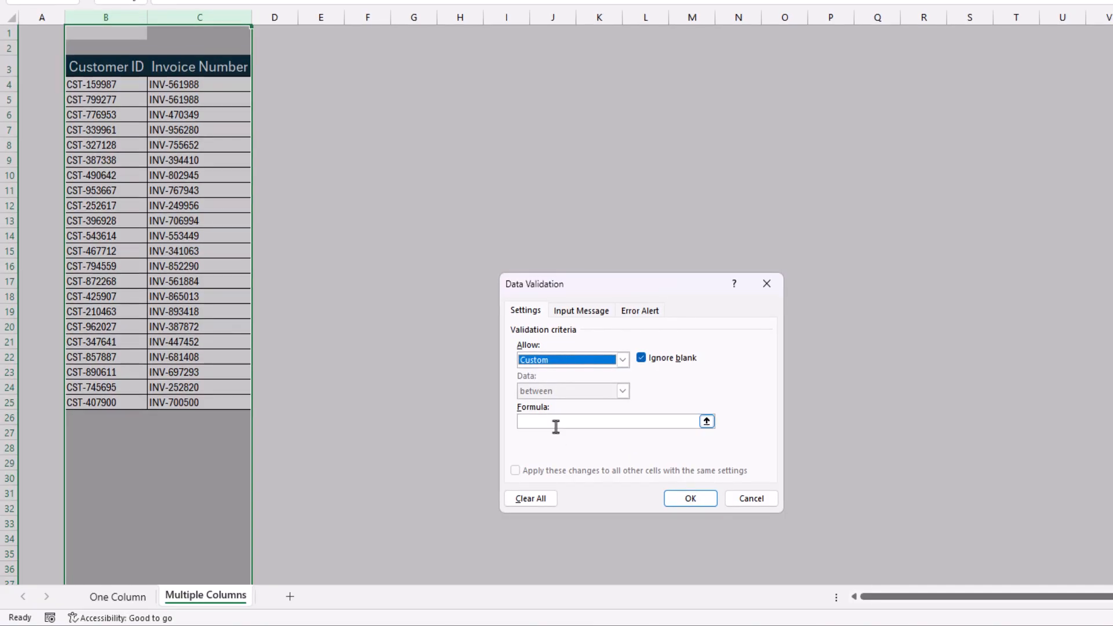
click(557, 426)
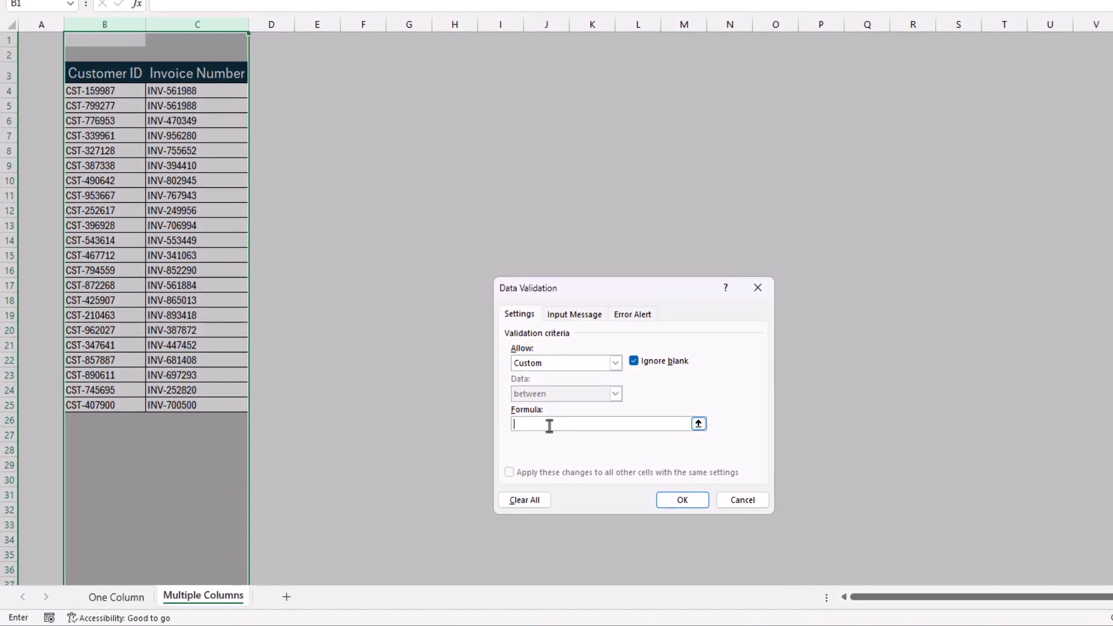
- Start the validation formula with COUNTIFS, using column B as the first range and B1 as its criterion: =countifs(B:B,B1
text(=)
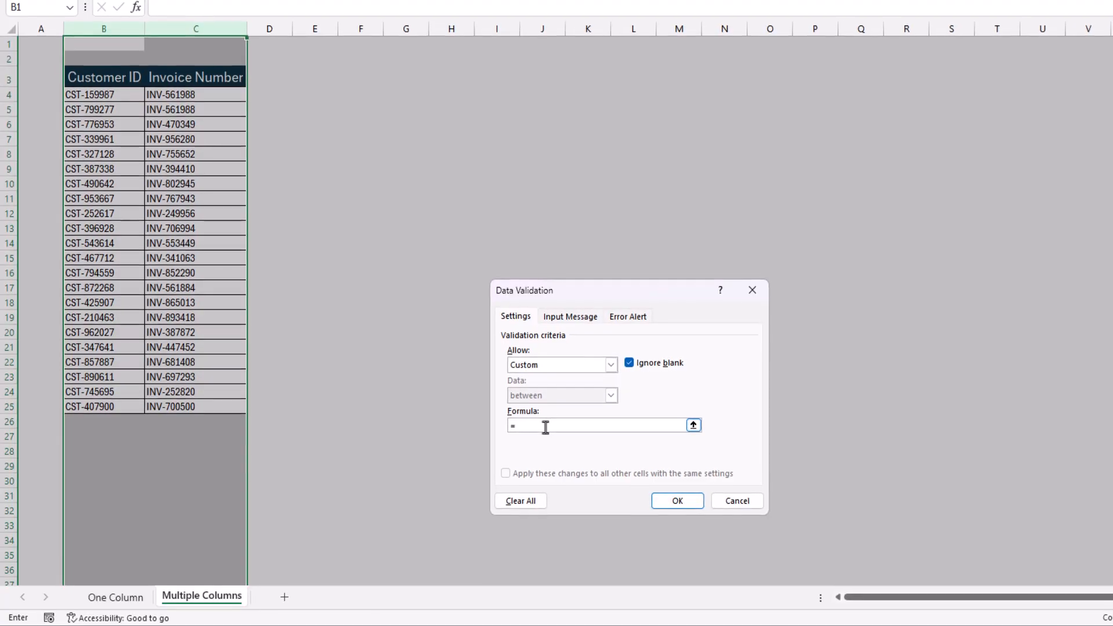
text(countif)
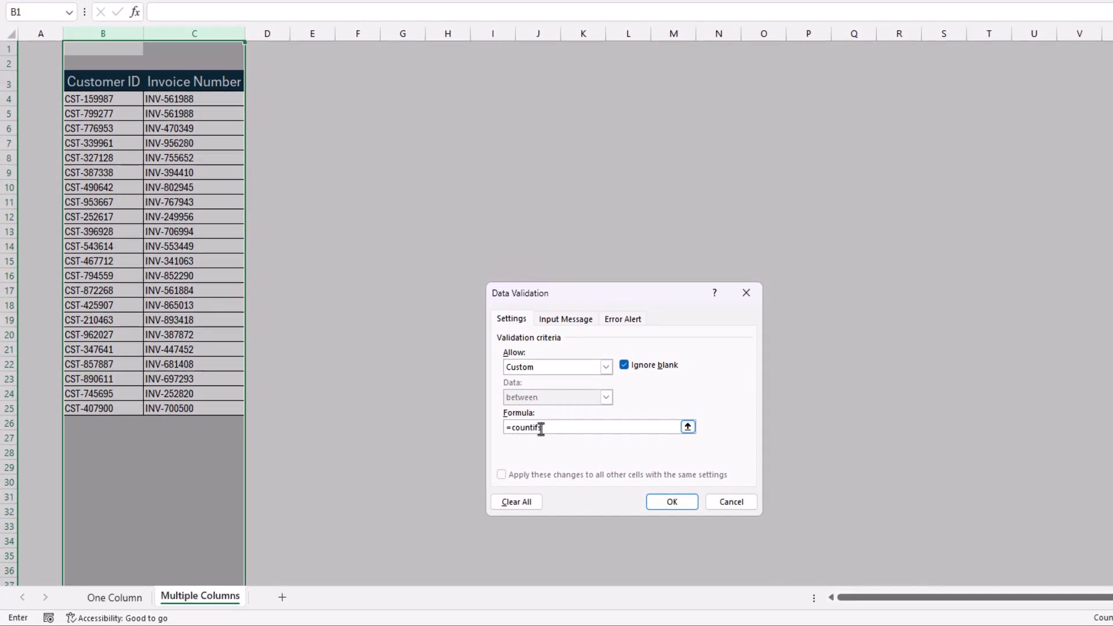
text(s()
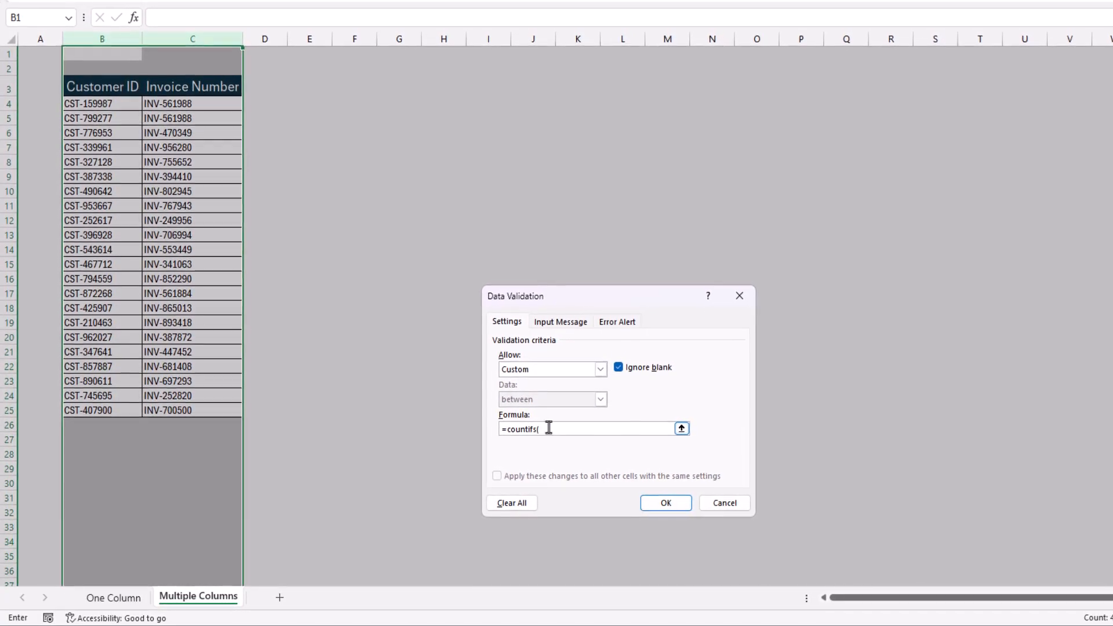
click(110, 39)
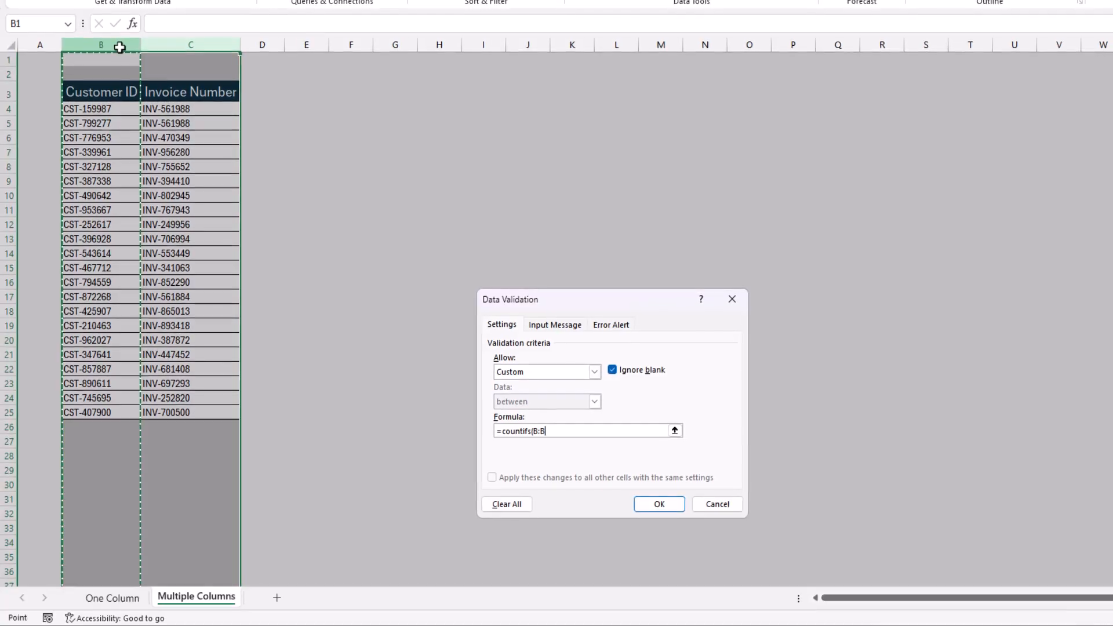
text(,)
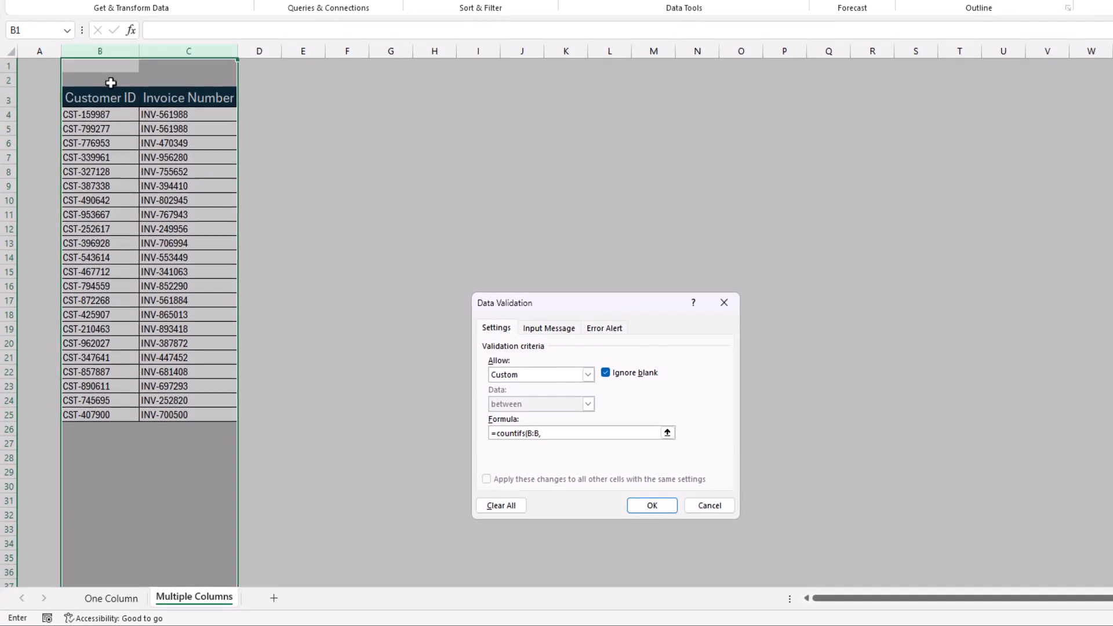
click(122, 67)
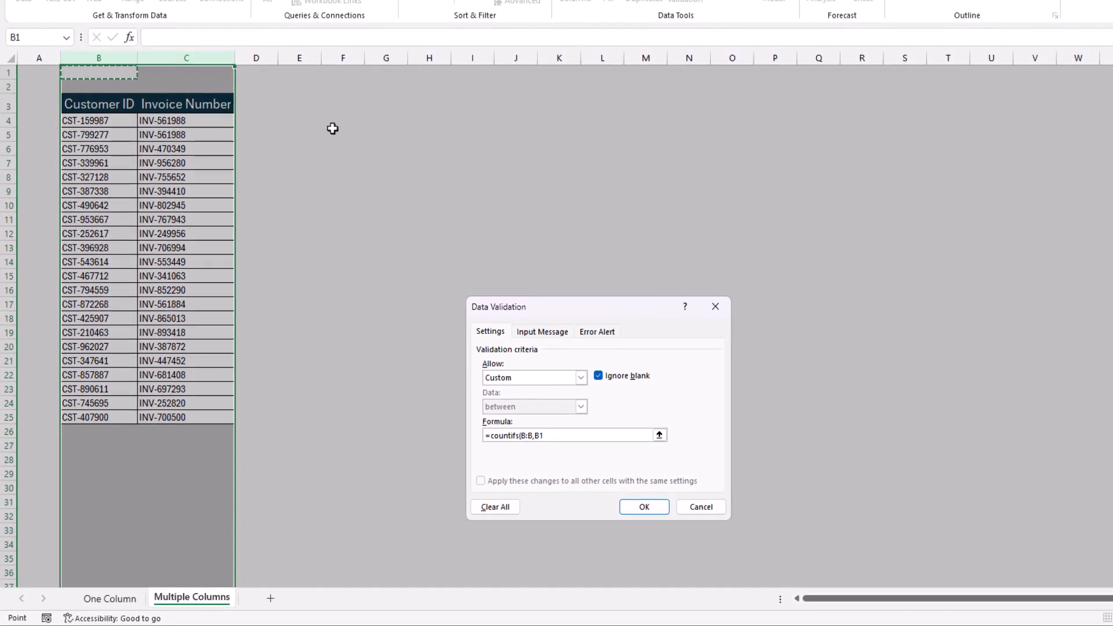
- Add range C:C with criterion C1 and complete the formula as =COUNTIFS(B:B,B1,C:C,C1)=1
text(,)
click(203, 58)
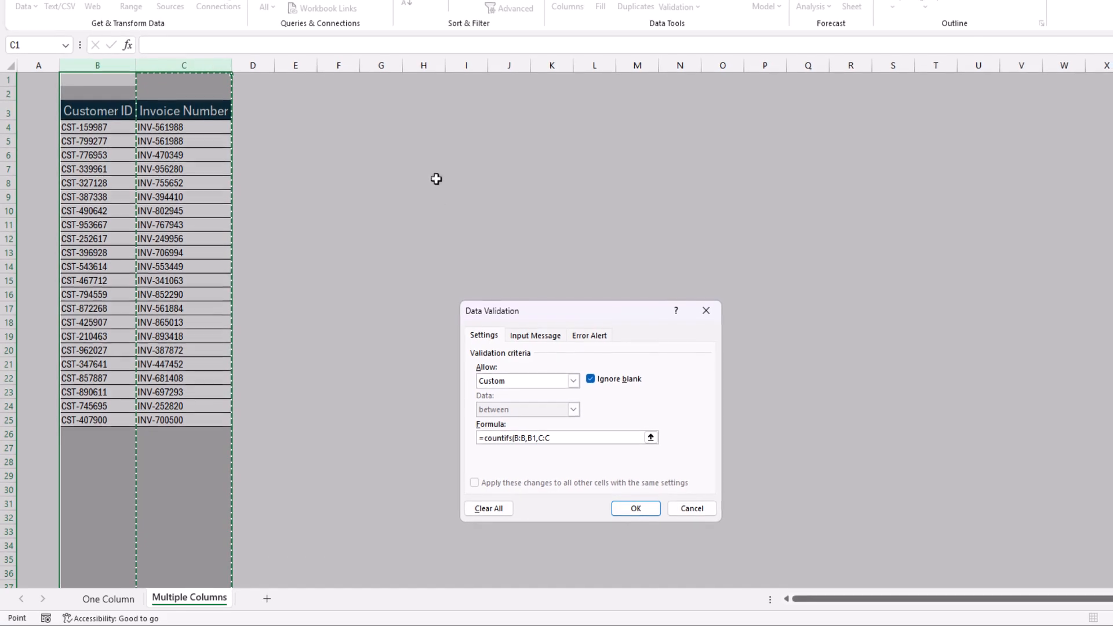
text(,)
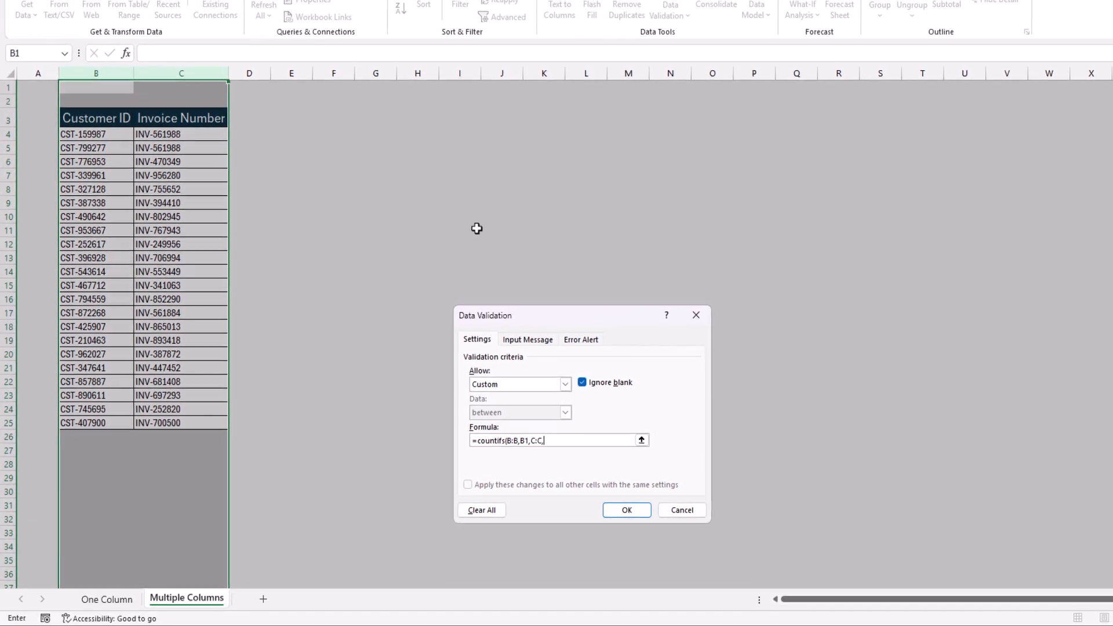
click(203, 88)
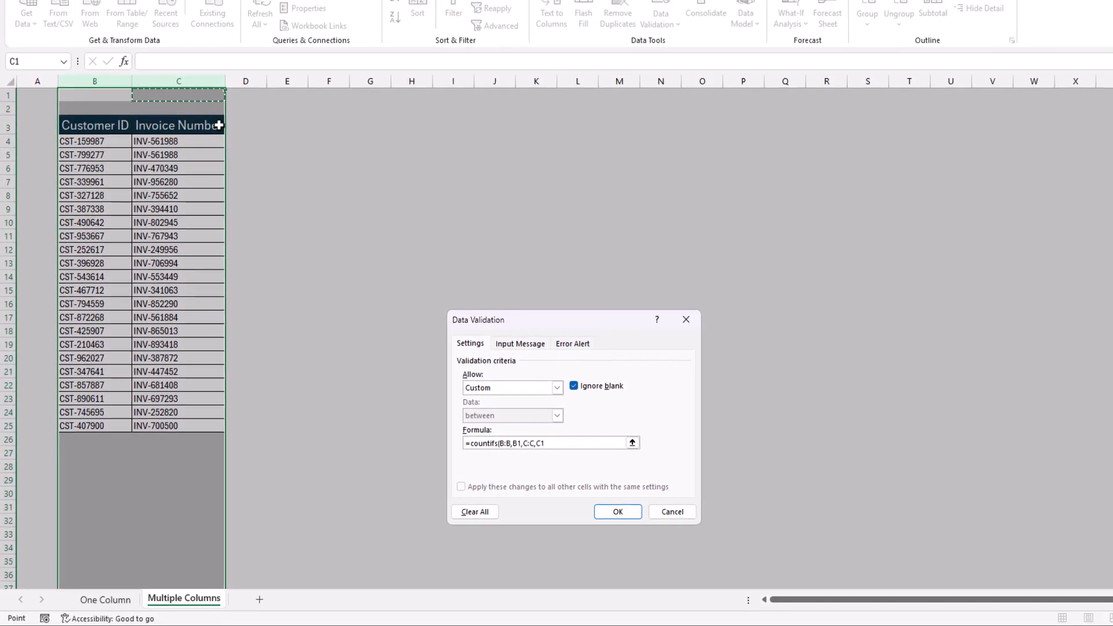
text())
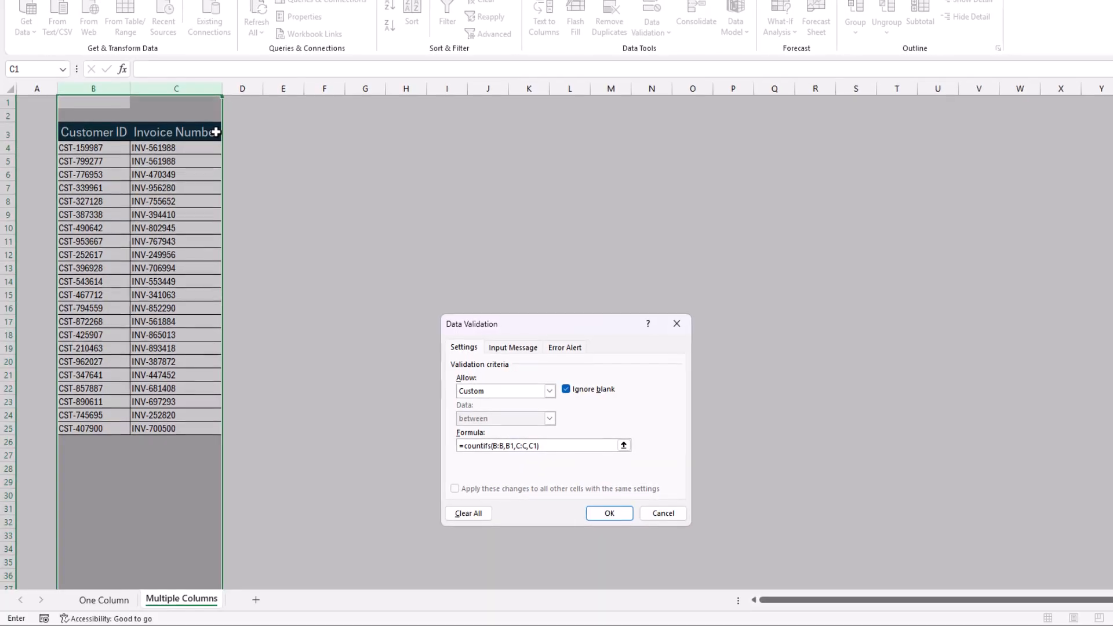
text(=)
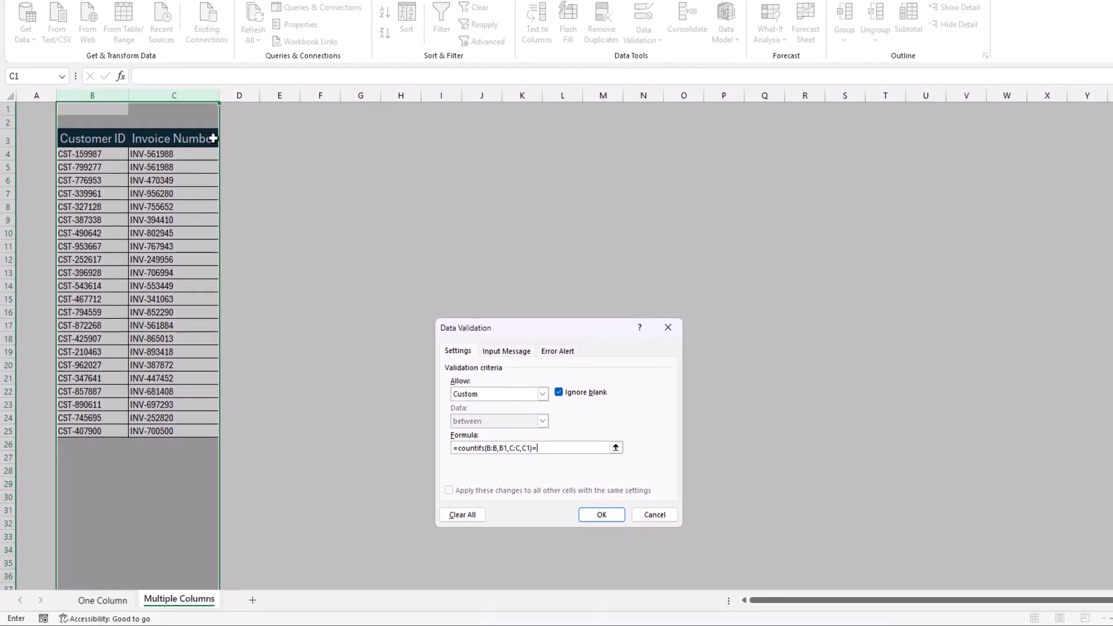
text(1)
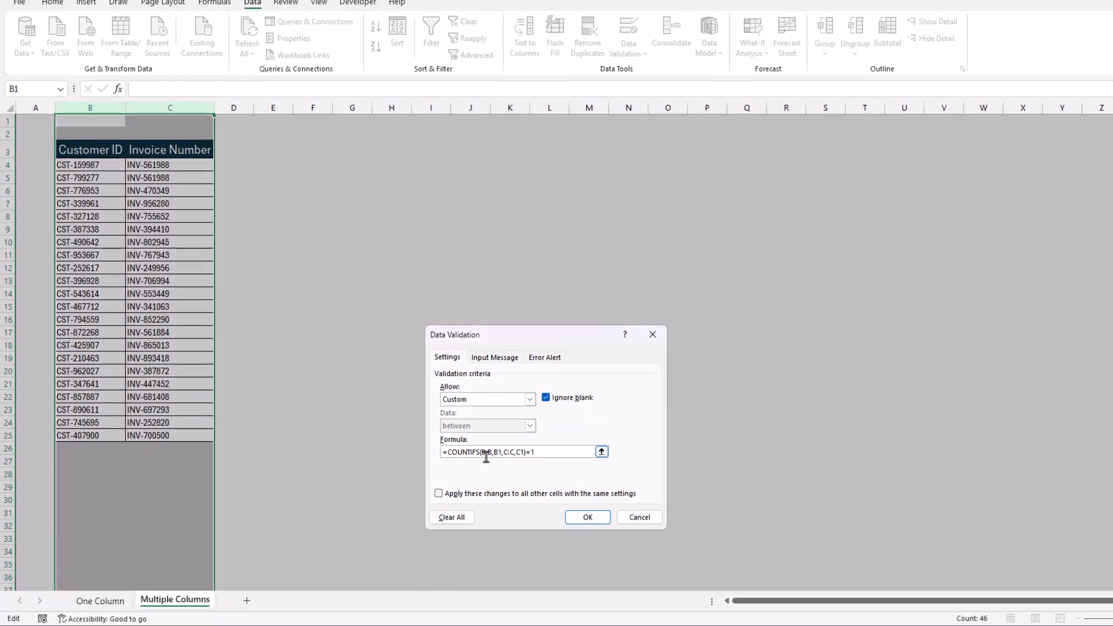
- Lock the COUNTIFS formula's first range as $B:$B and make its criterion column-absolute as $B1
drag(493, 453, 481, 453)
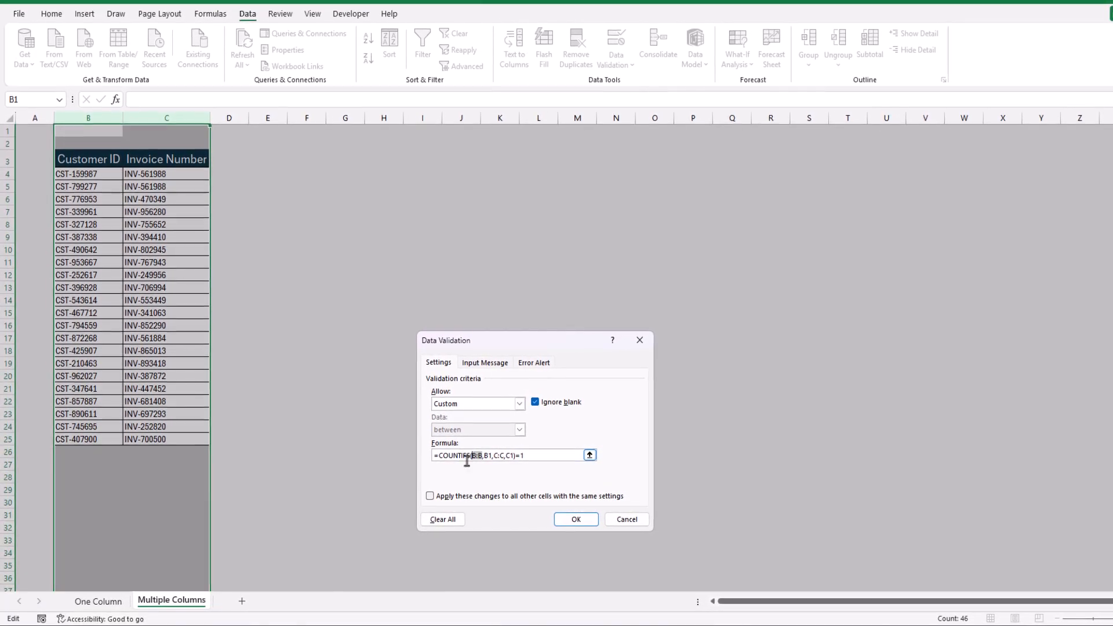
key(F4)
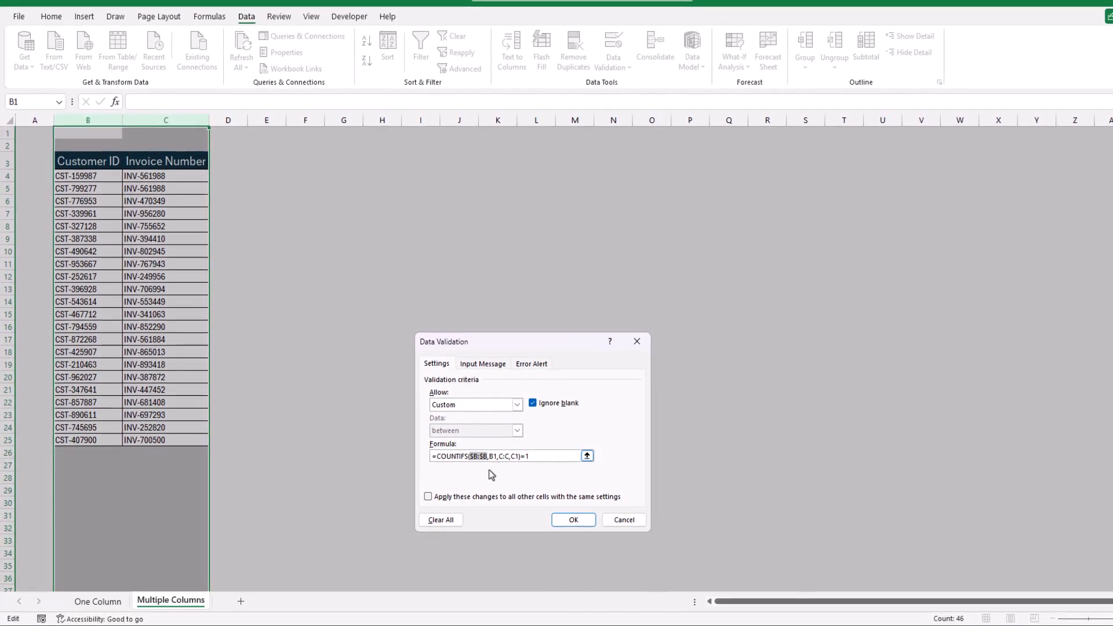
click(493, 458)
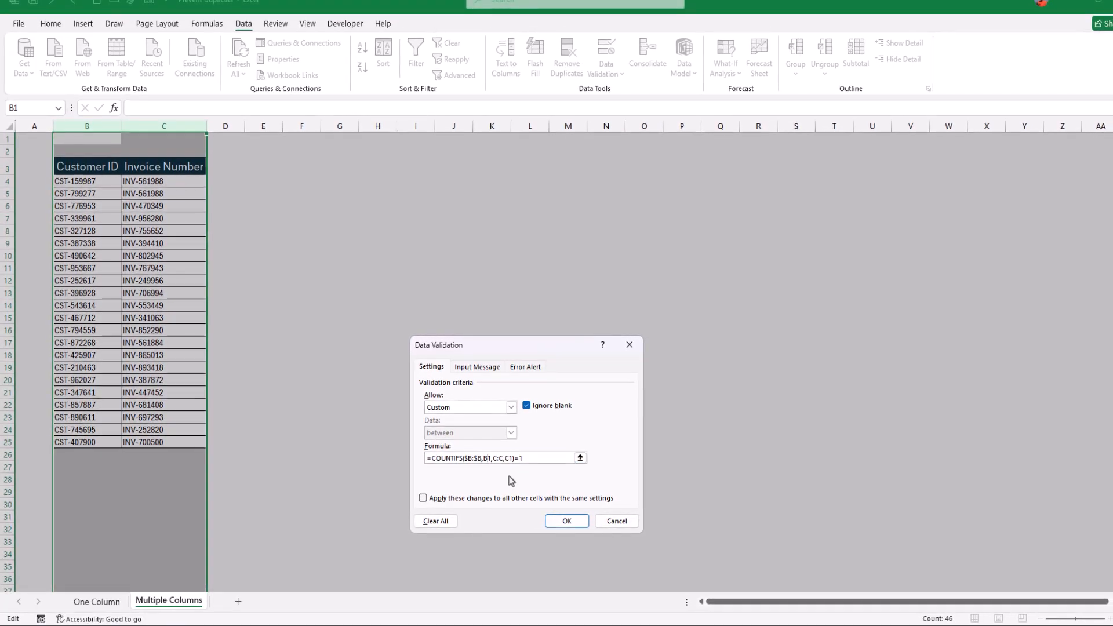
key(F4)
key(F4)
key(F4)
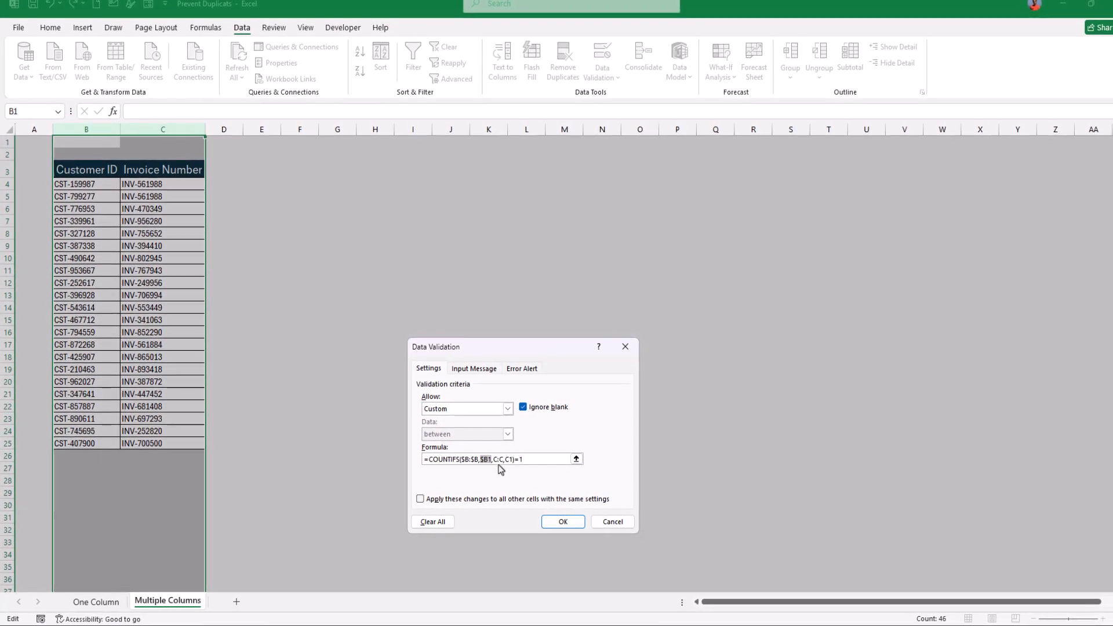
- Change the second range and criterion to $C:$C and $C1, and apply the validation rule =COUNTIFS($B:$B,$B1,$C:$C,$C1)=1
click(496, 459)
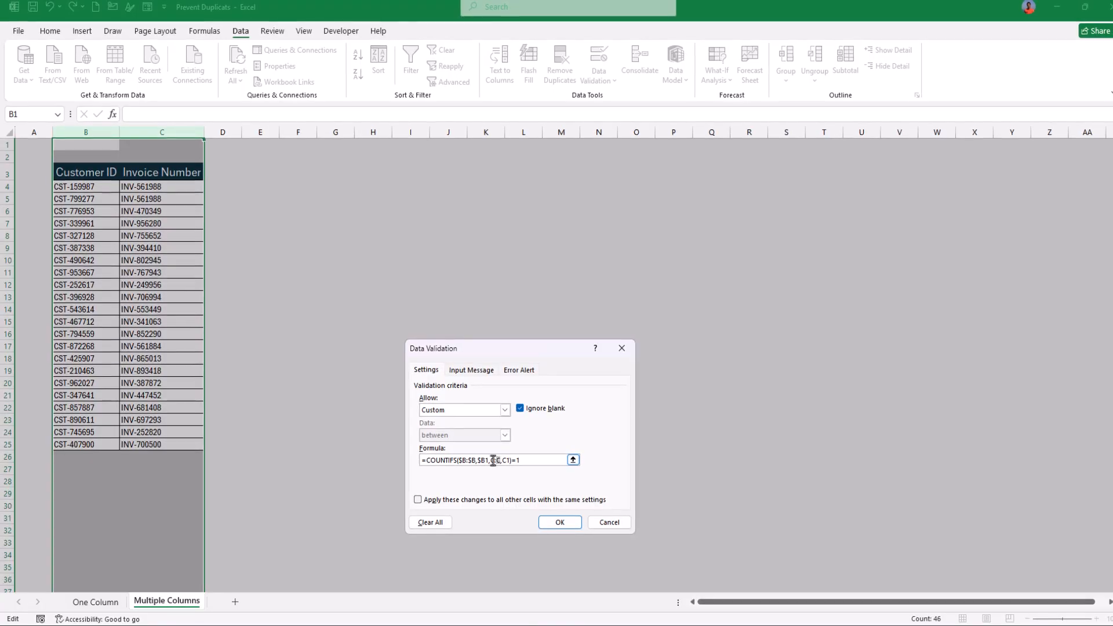
key(F4)
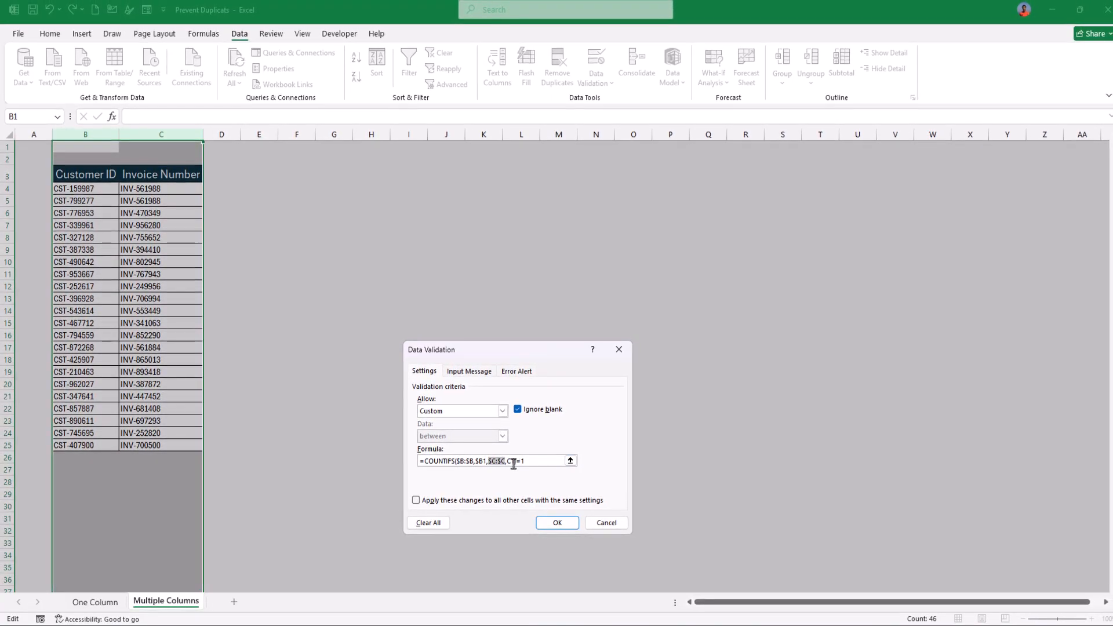
click(513, 462)
key(F4)
key(F4)
key(F4)
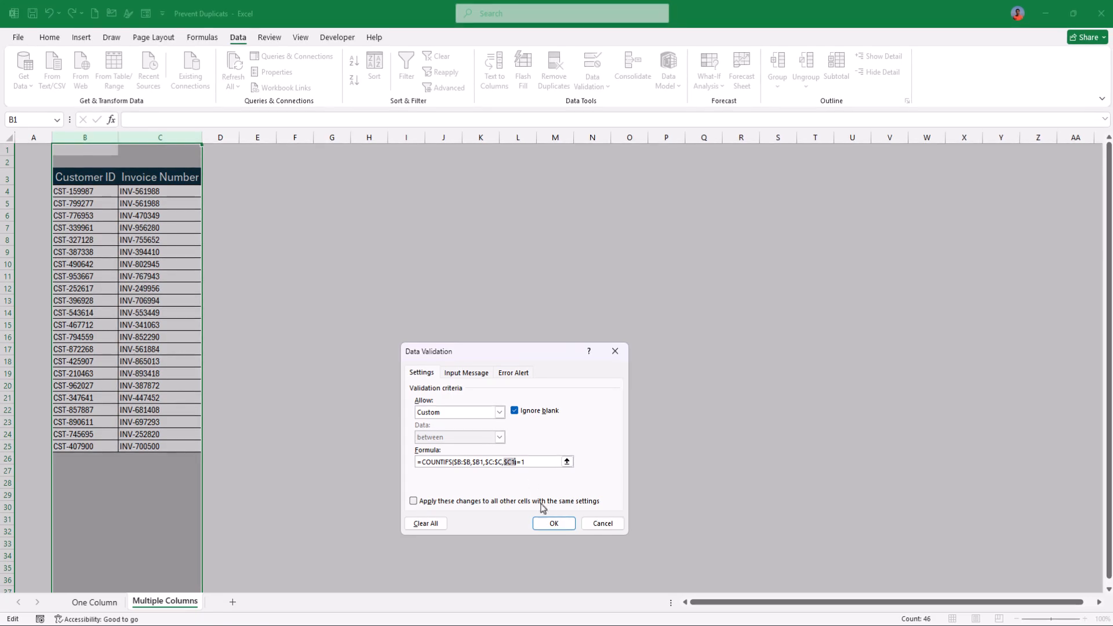
click(554, 524)
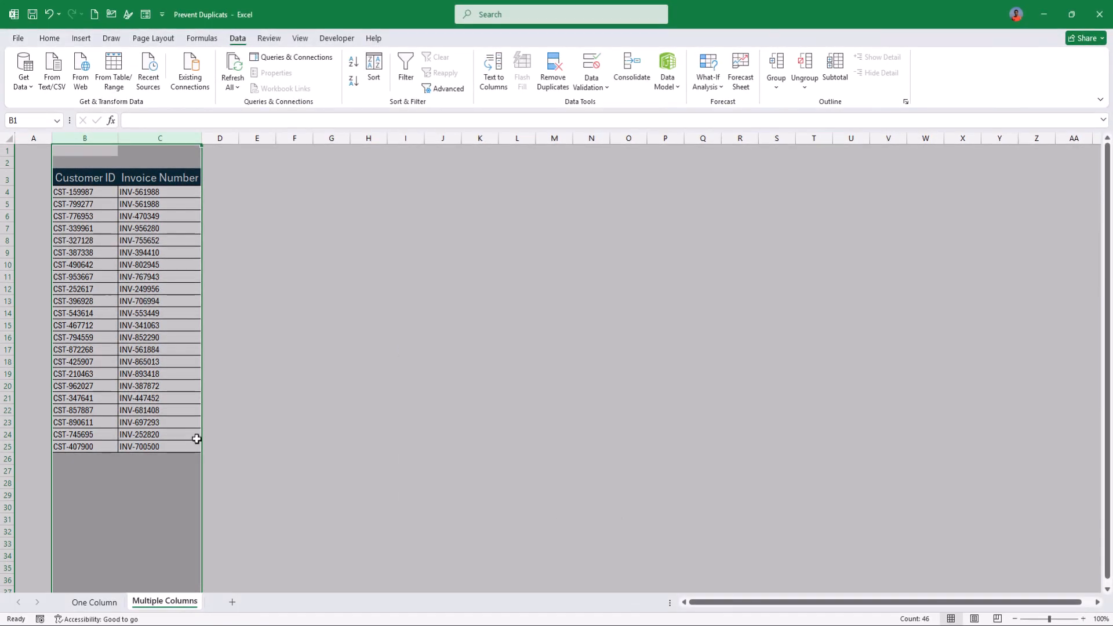
- Enter the customer ID from row 10 again in cell B26, below the table
click(85, 461)
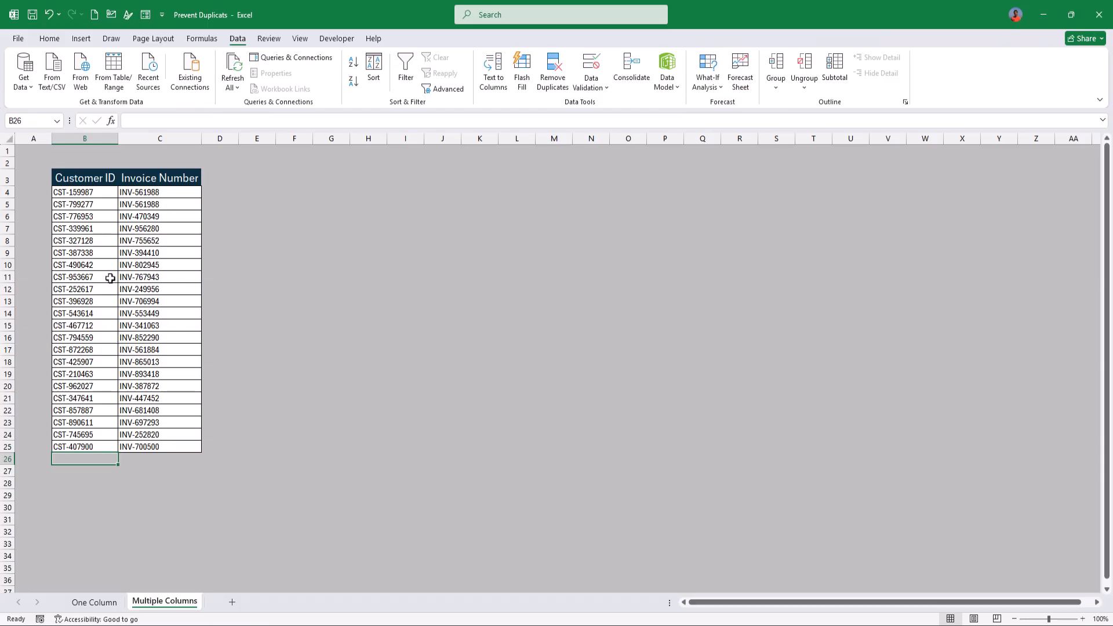
text(CST-490642)
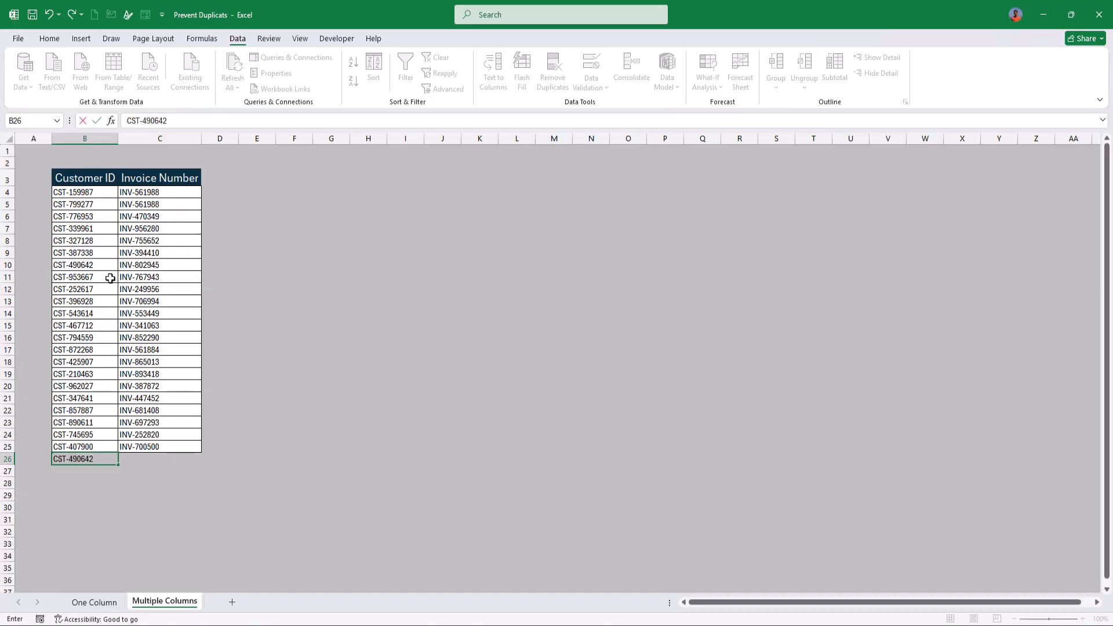
key(Return)
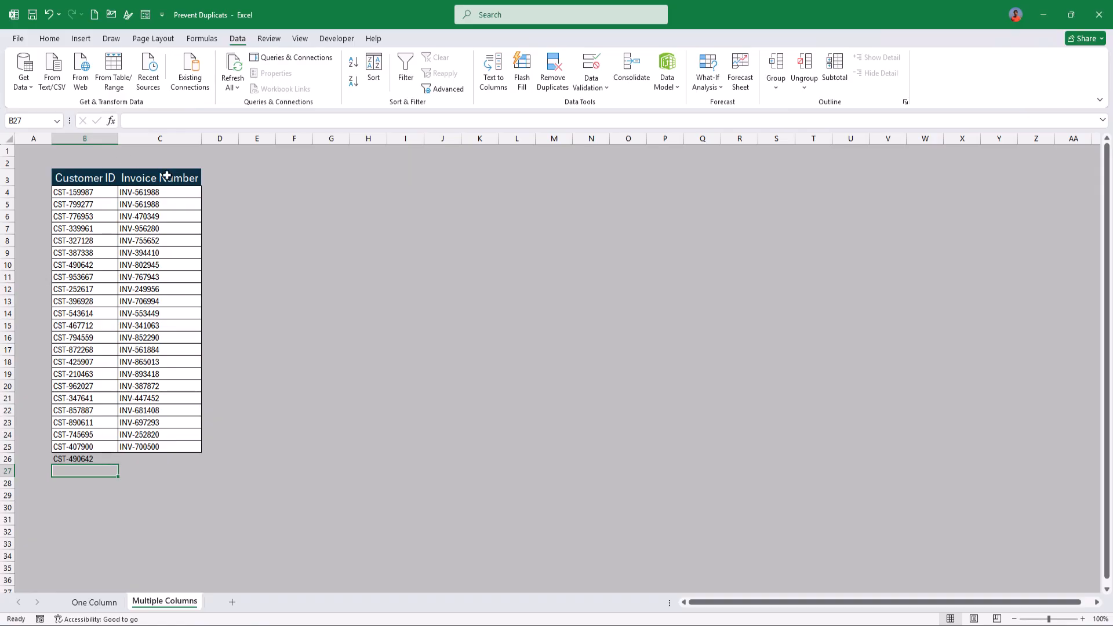
- Try to enter row 10's invoice number in C26 to test the duplicate combination rule, and cancel the entry
click(145, 461)
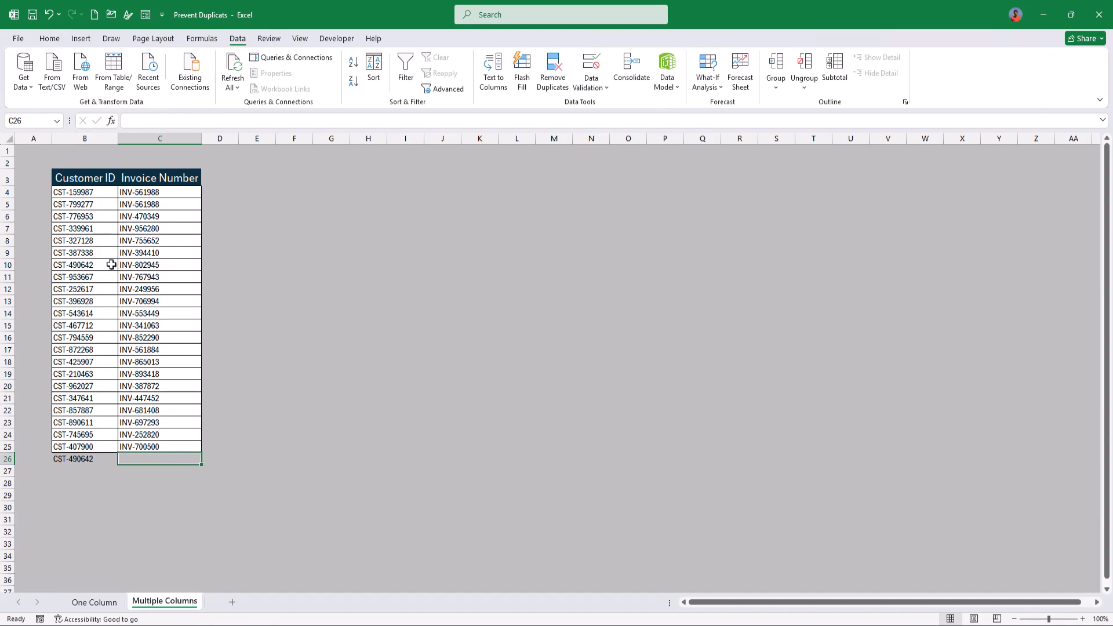
text(INV-802945)
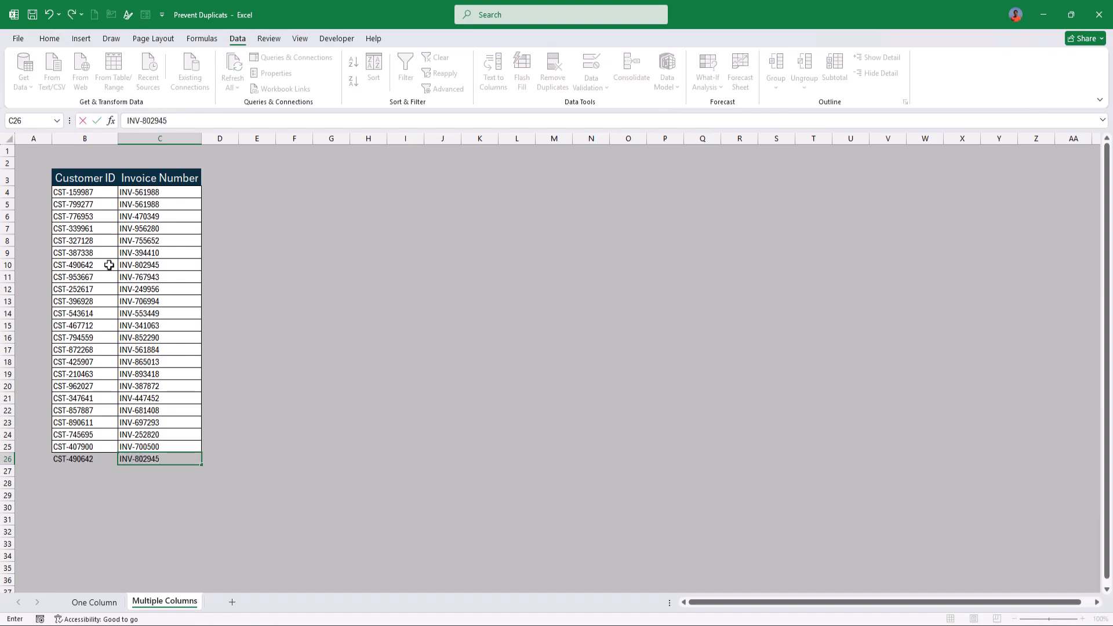
key(Return)
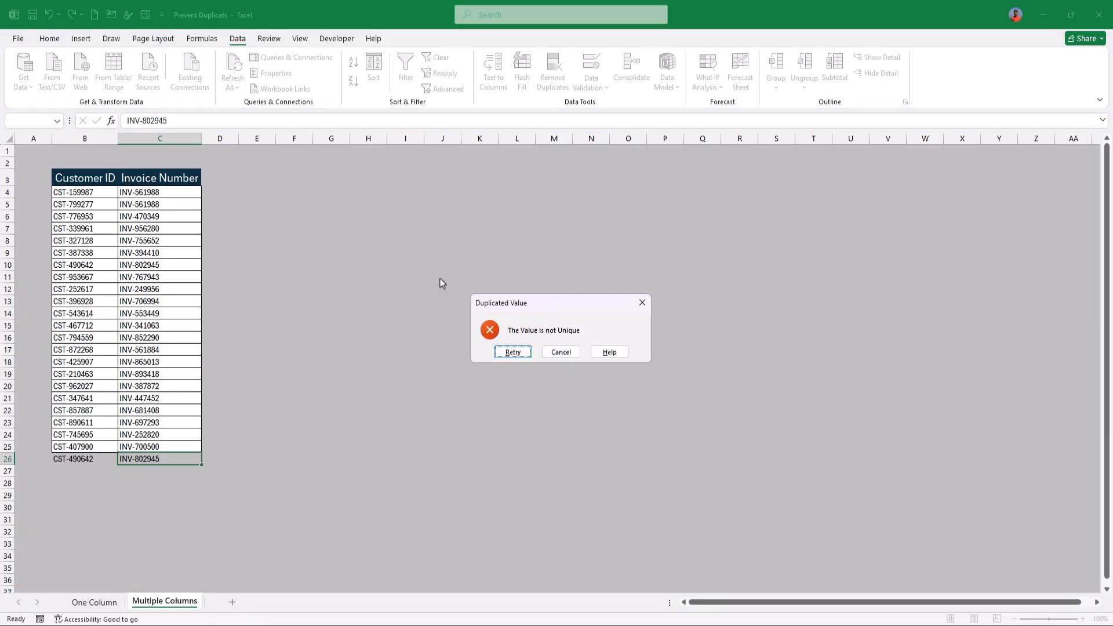
drag(541, 307, 435, 283)
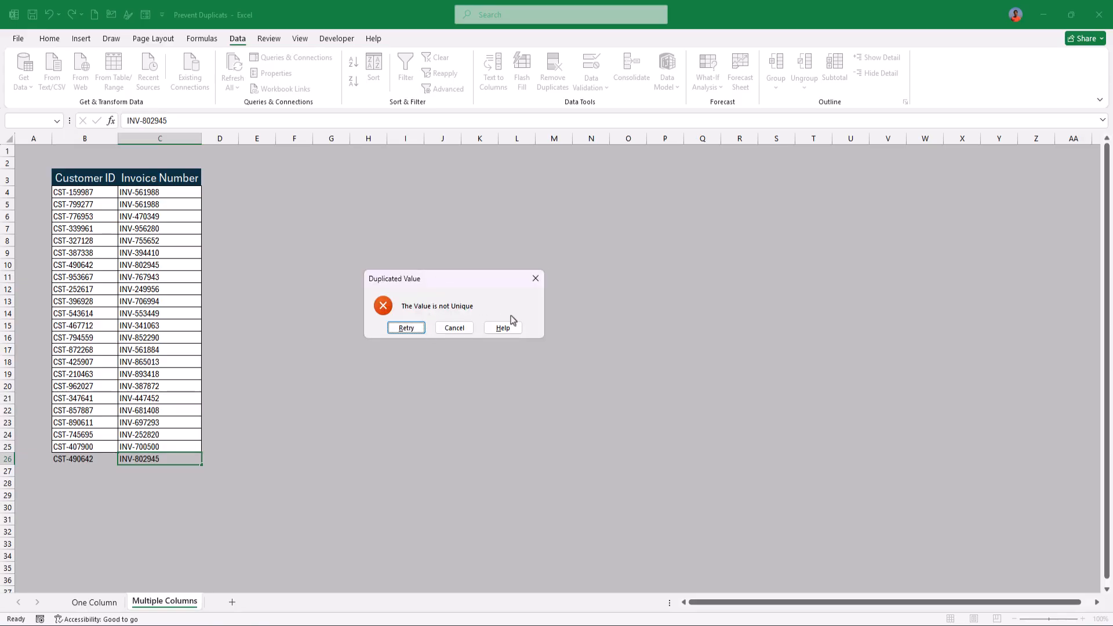
key(Escape)
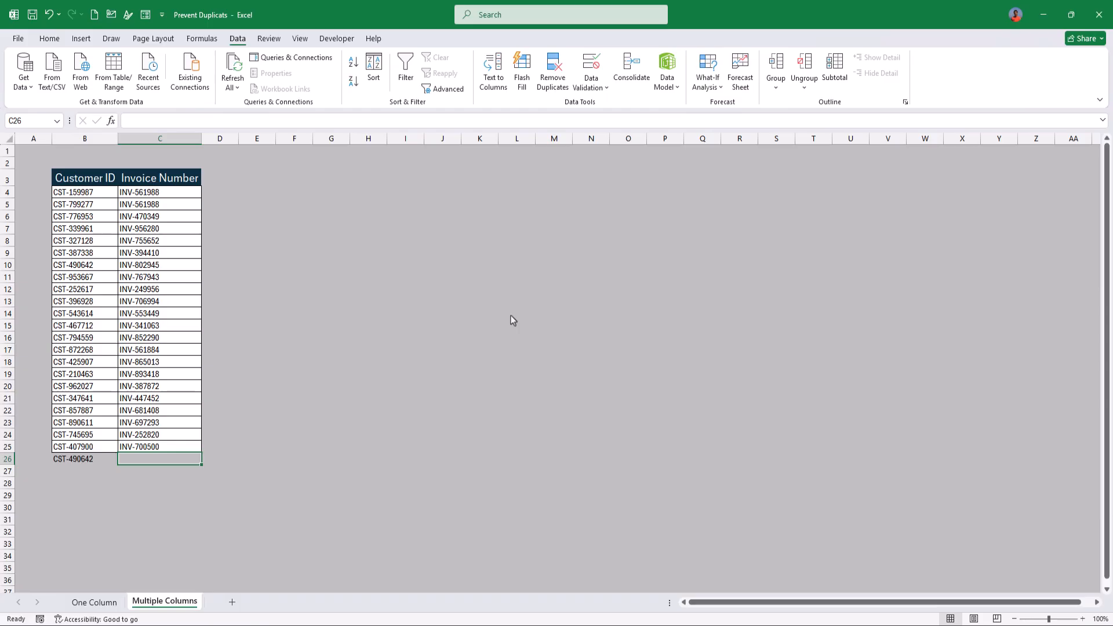
- Enter a new invoice number that is not in the list in cell C26 for the repeated customer ID
text(INV-5454545212)
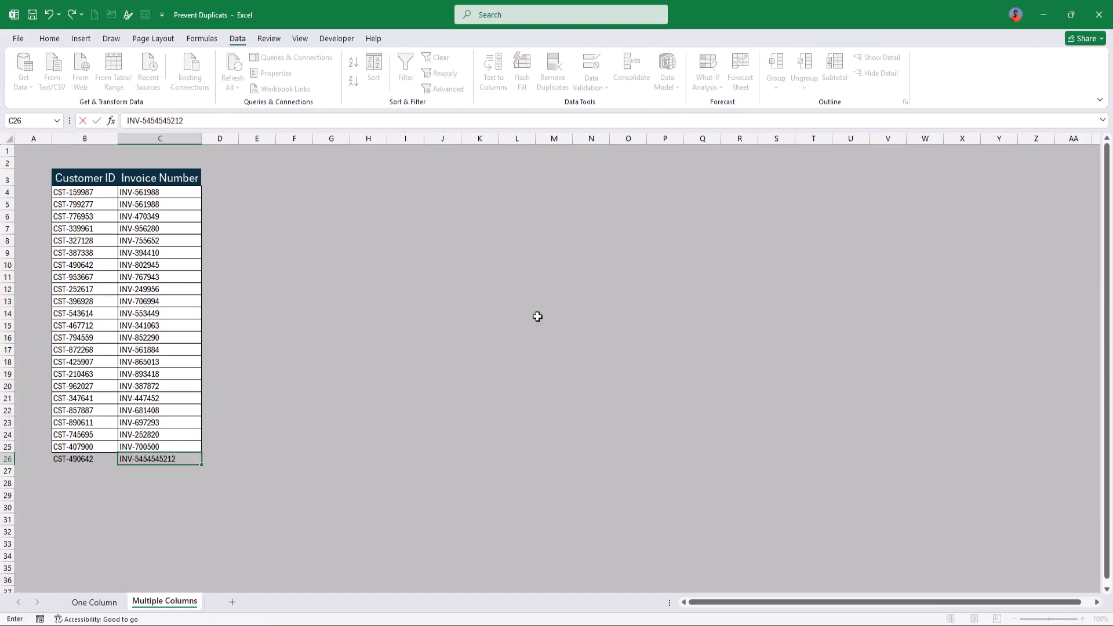
key(Return)
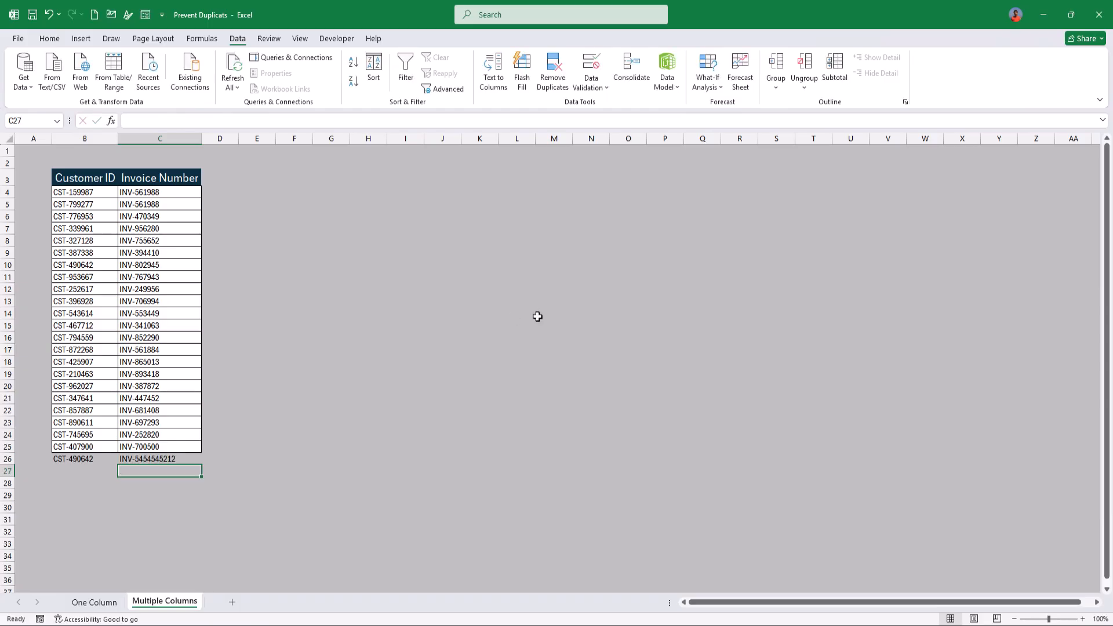